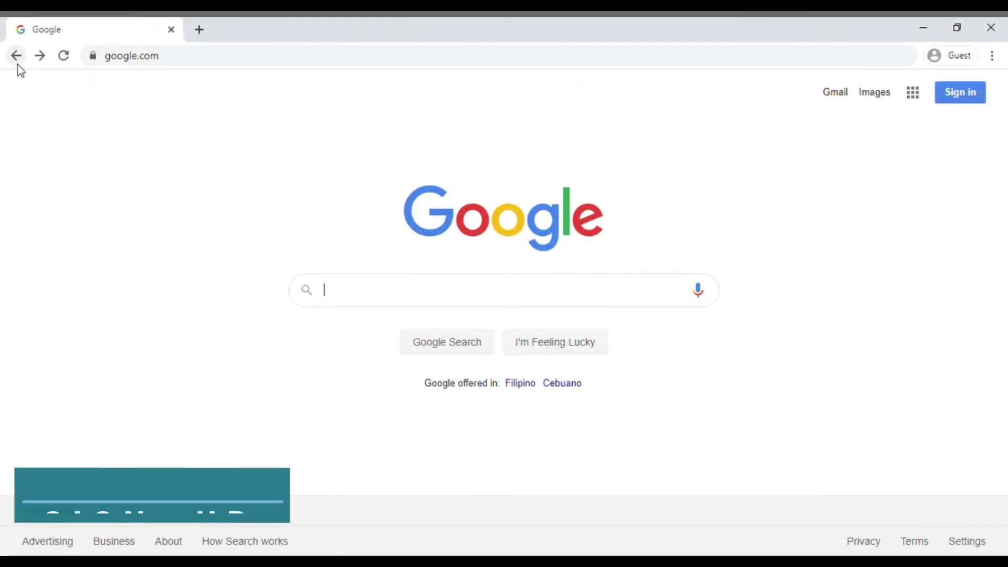
Replace the address in Chrome with edmodo.com and load the Edmodo site.
left_click(172, 64)
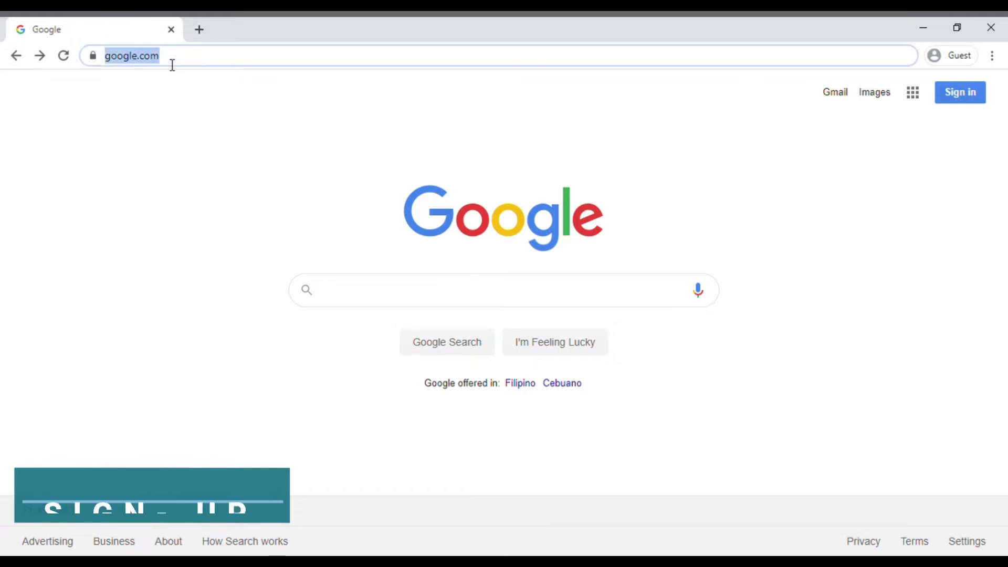
key("BackSpace")
type("edmodo.")
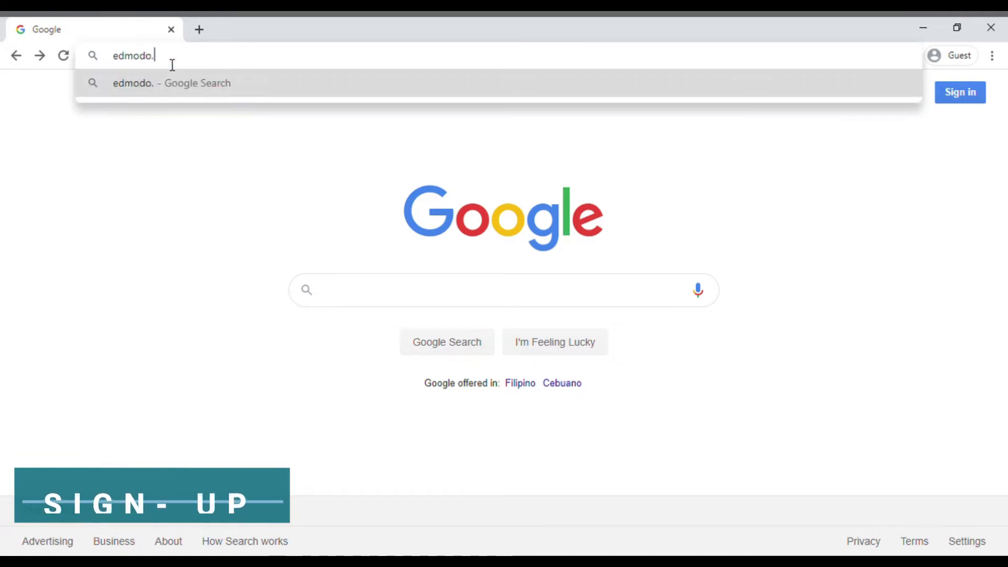
type("com")
key("Return")
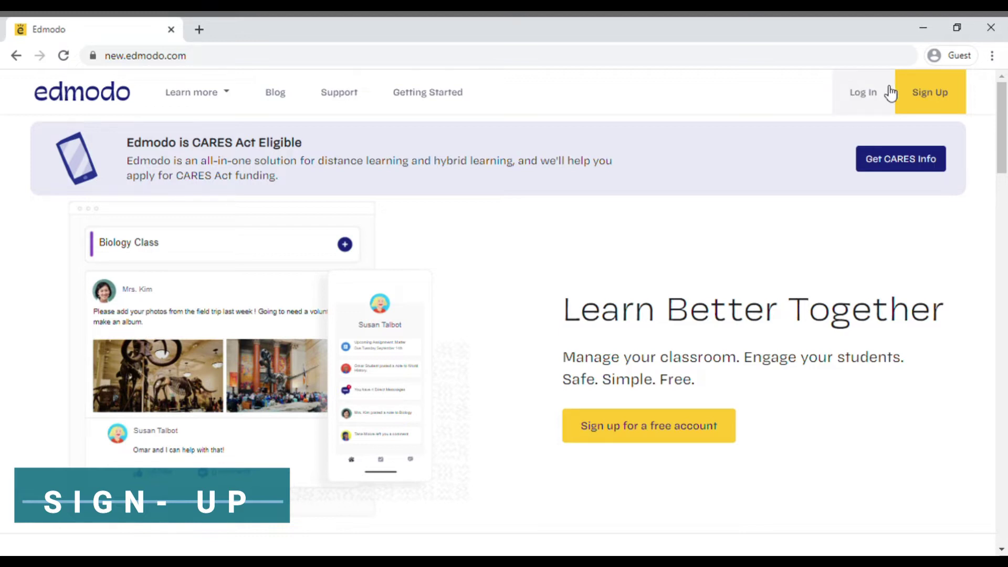
Begin an Edmodo Teacher Account sign-up using the Sign up with Google option.
left_click(910, 95)
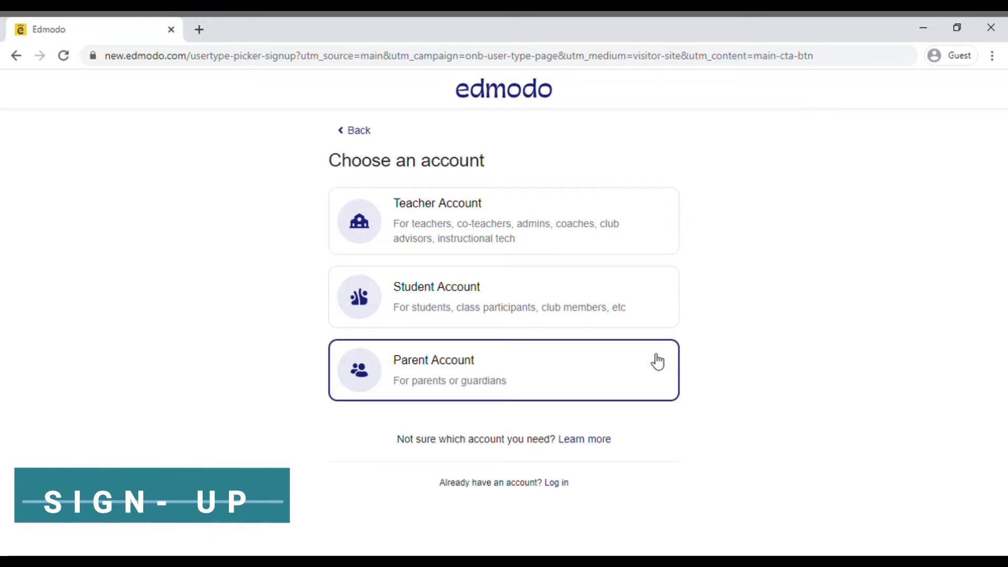
left_click(649, 233)
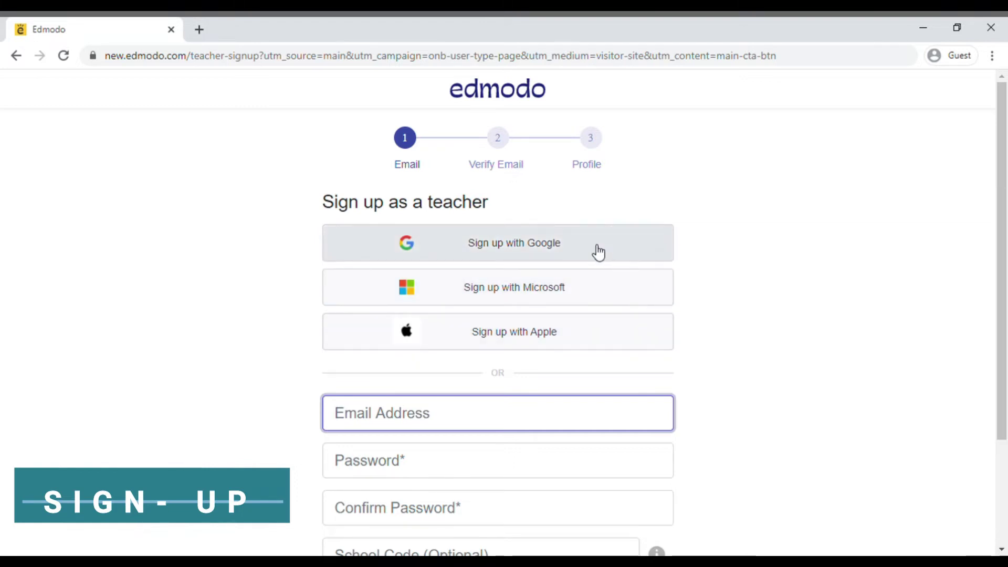
left_click(589, 255)
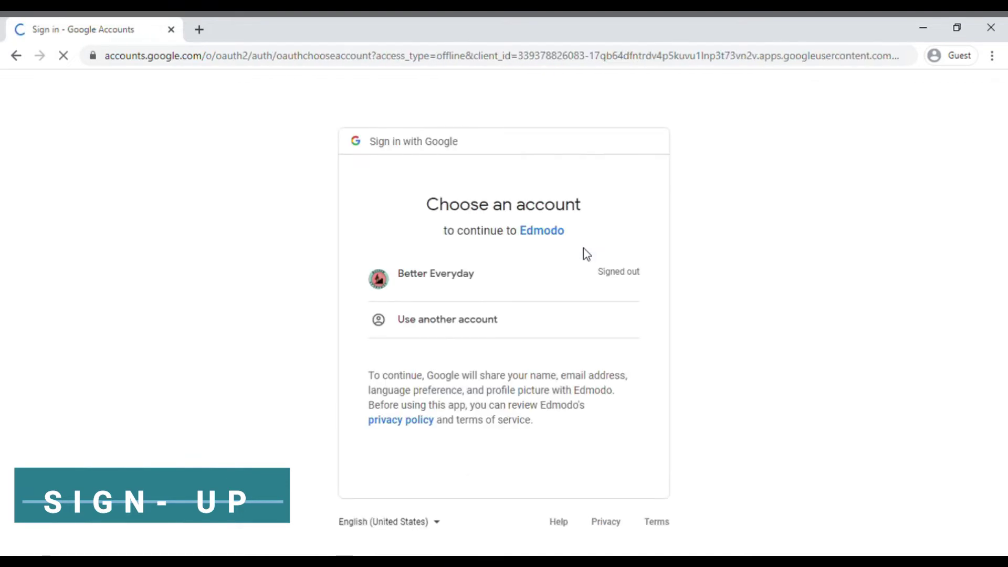
Pick the existing Google account and enter its password to reach the Edmodo teacher home.
left_click(521, 285)
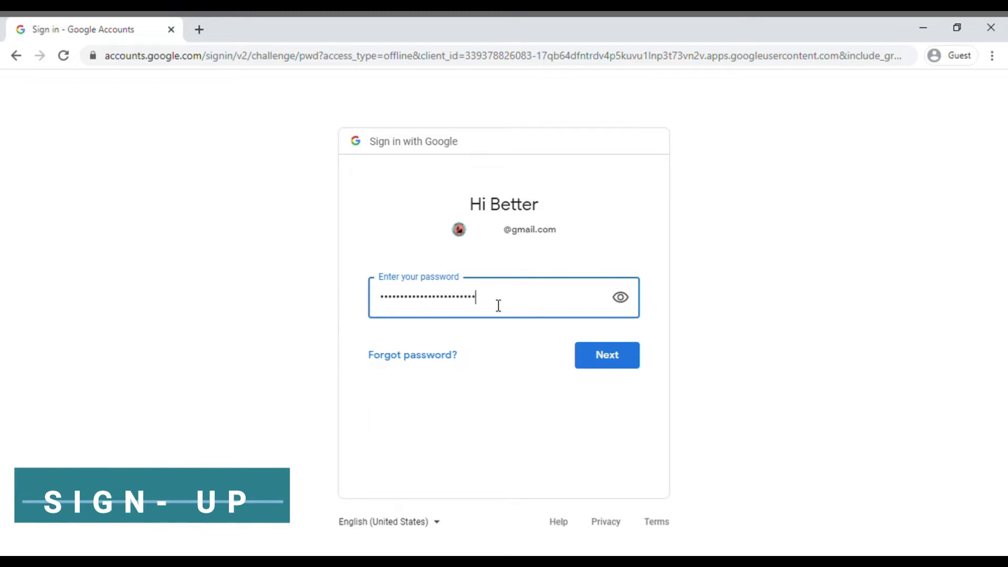
type("•")
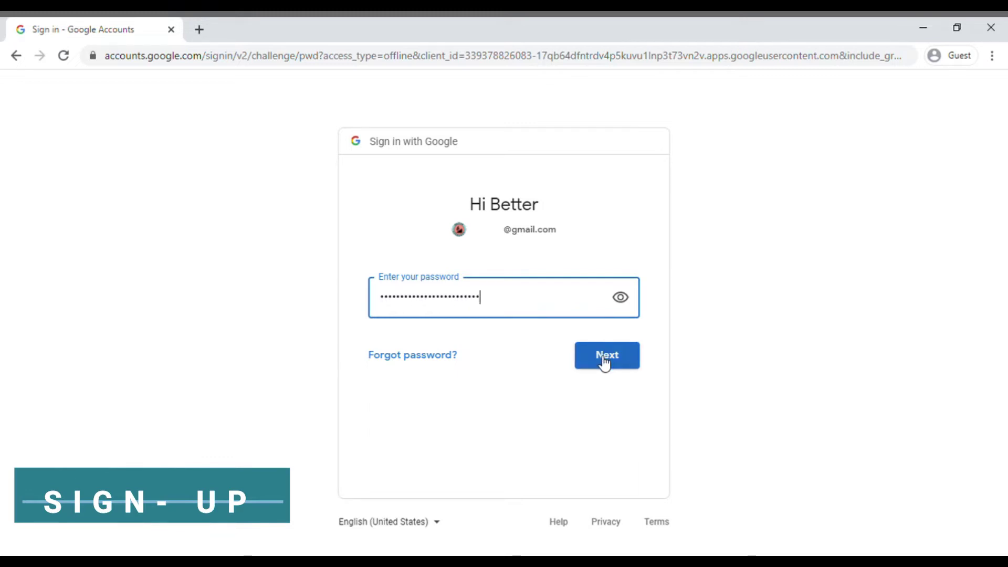
left_click(604, 361)
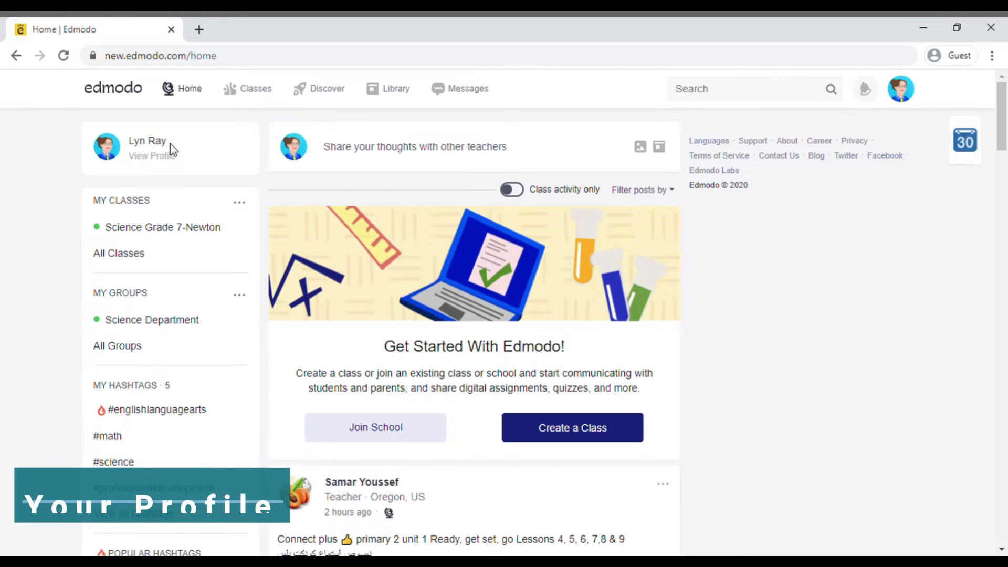
Open the teacher profile and look at the bio form, closing it without saving.
left_click(106, 153)
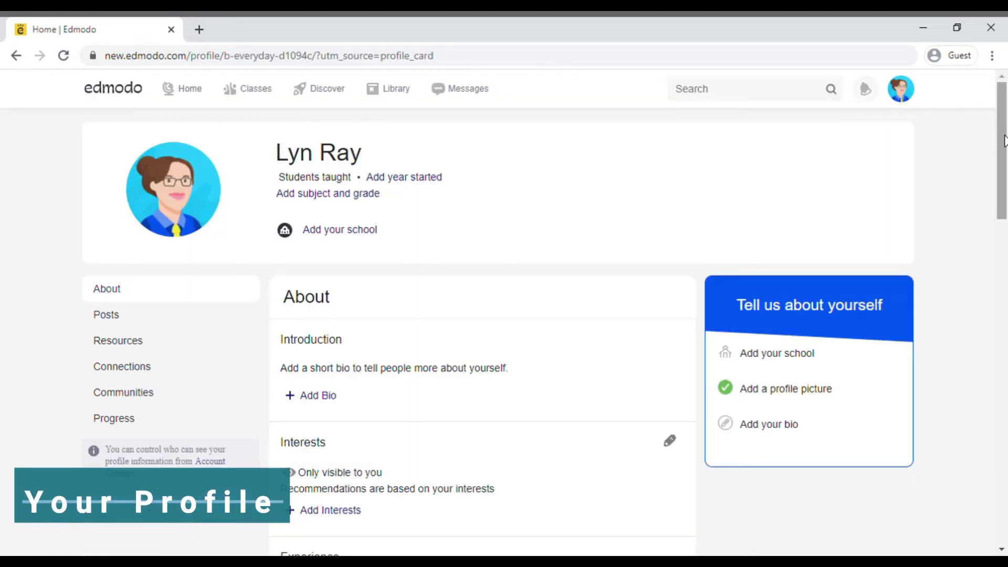
scroll(1004, 141, "down", 2)
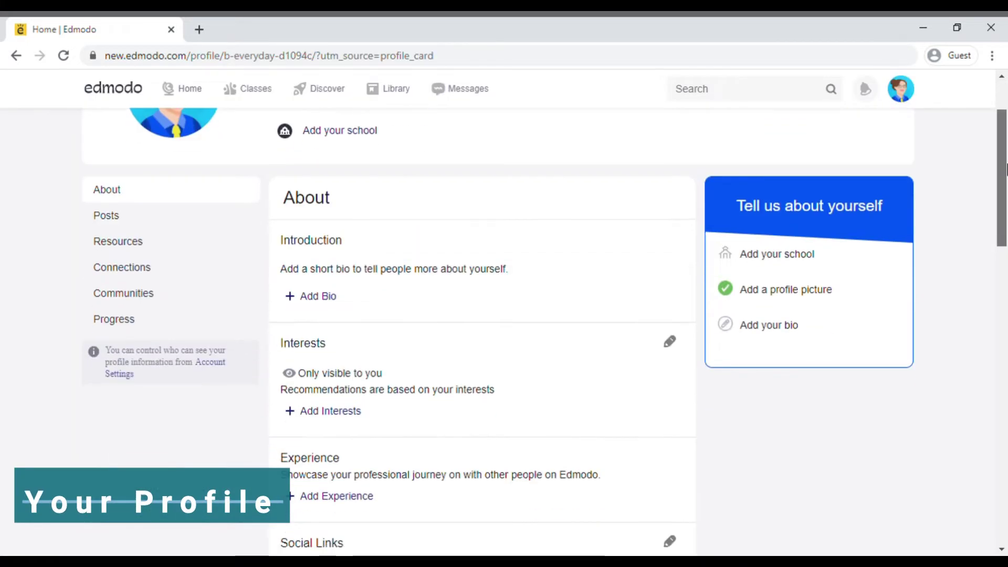
left_click(319, 297)
left_click(721, 113)
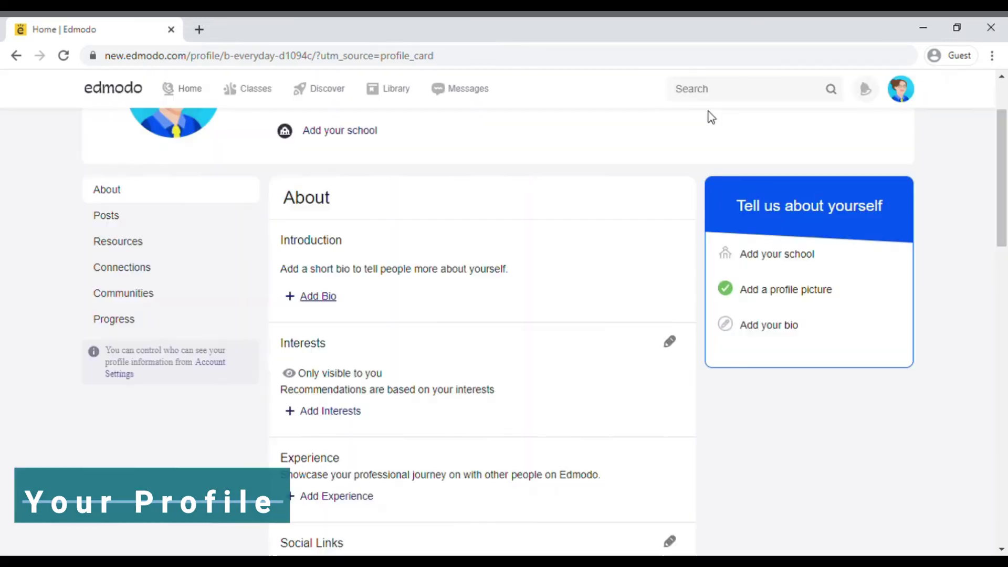
scroll(818, 266, "down", 1)
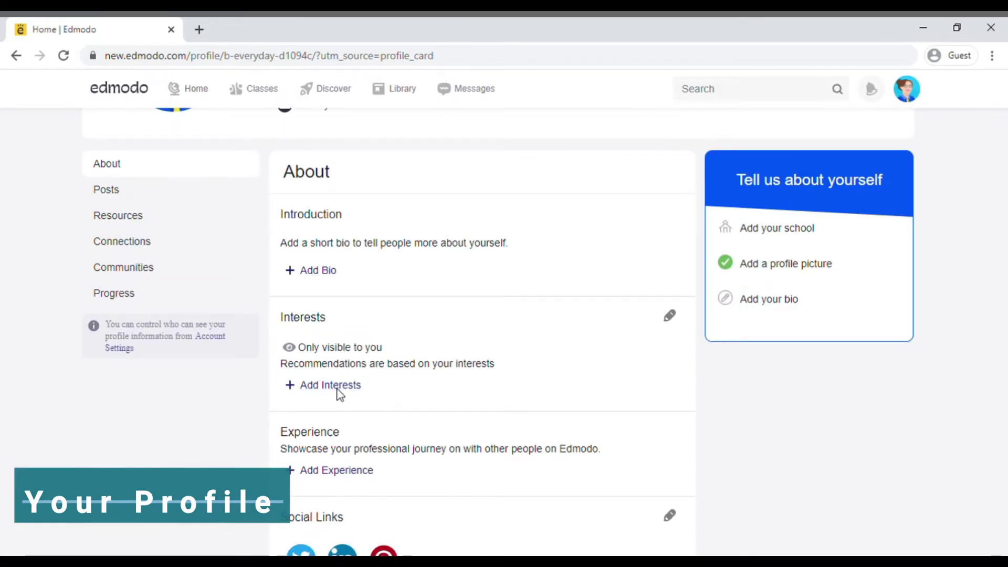
Add Science as a profile interest and save it.
left_click(331, 385)
left_click(470, 279)
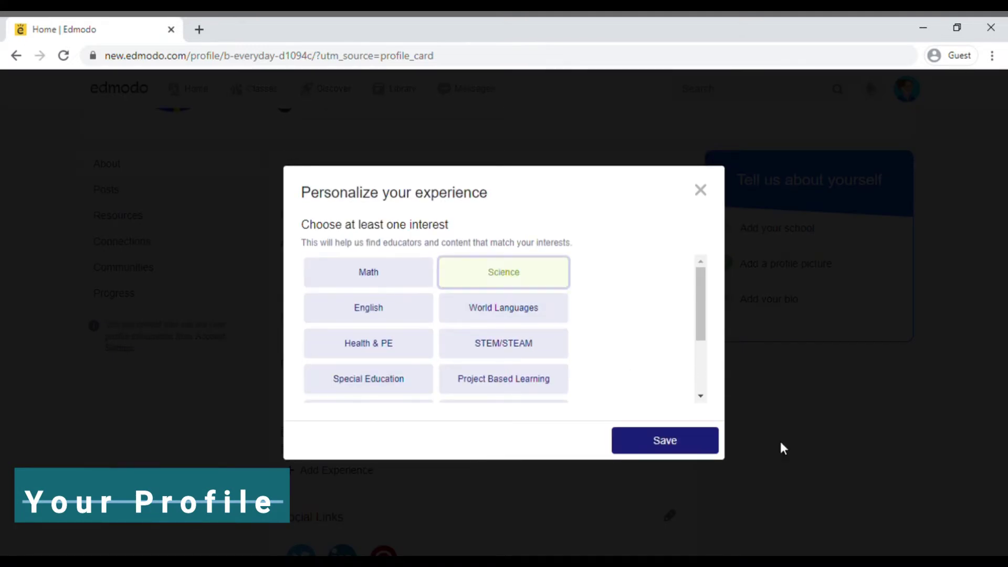
left_click(691, 450)
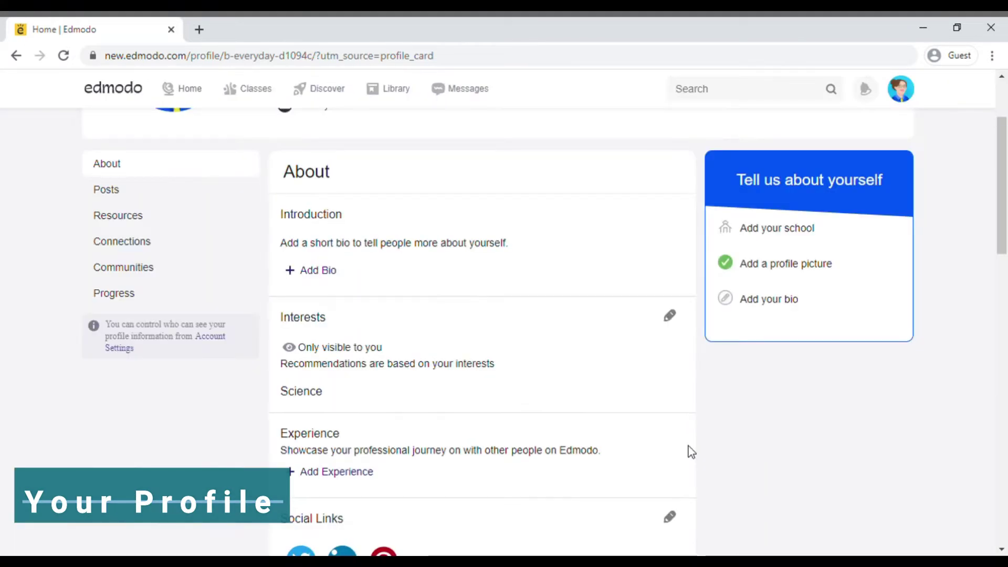
Look over the profile's social media links section.
left_click_drag(1006, 201, 1006, 259)
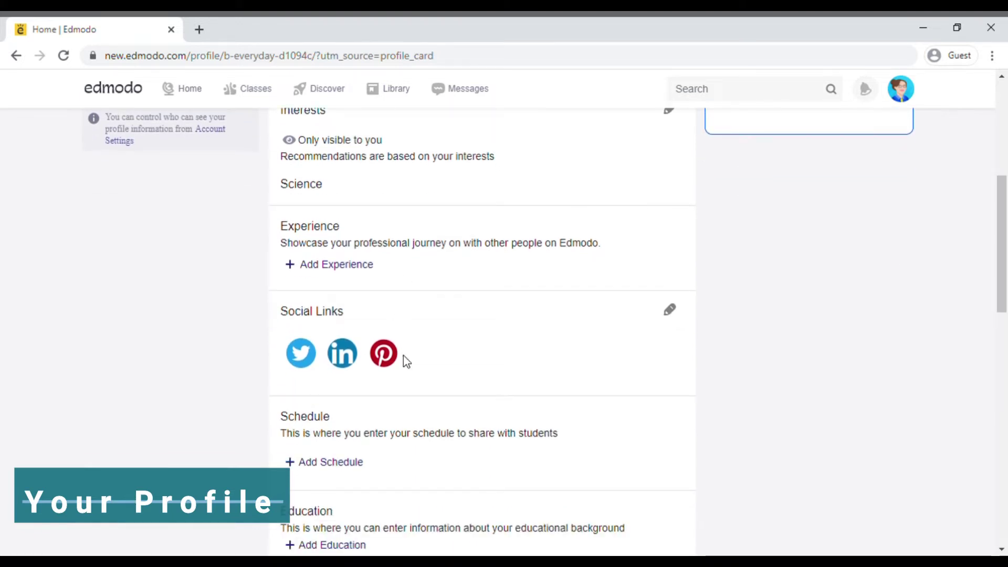
left_click(670, 309)
left_click_drag(997, 275, 1005, 171)
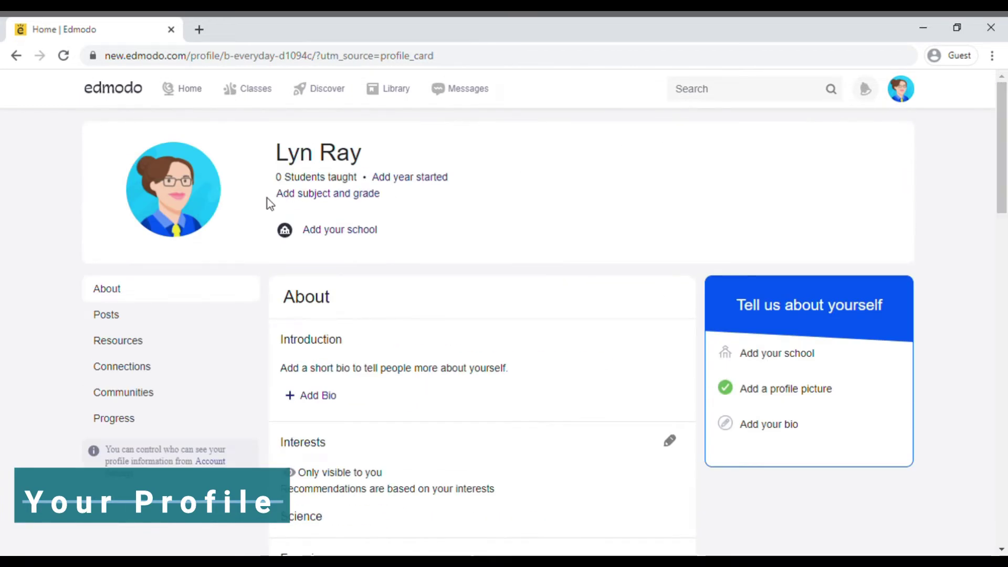
Personalize the cartoon avatar with the purple background swatch and confirm with OK.
left_click(212, 191)
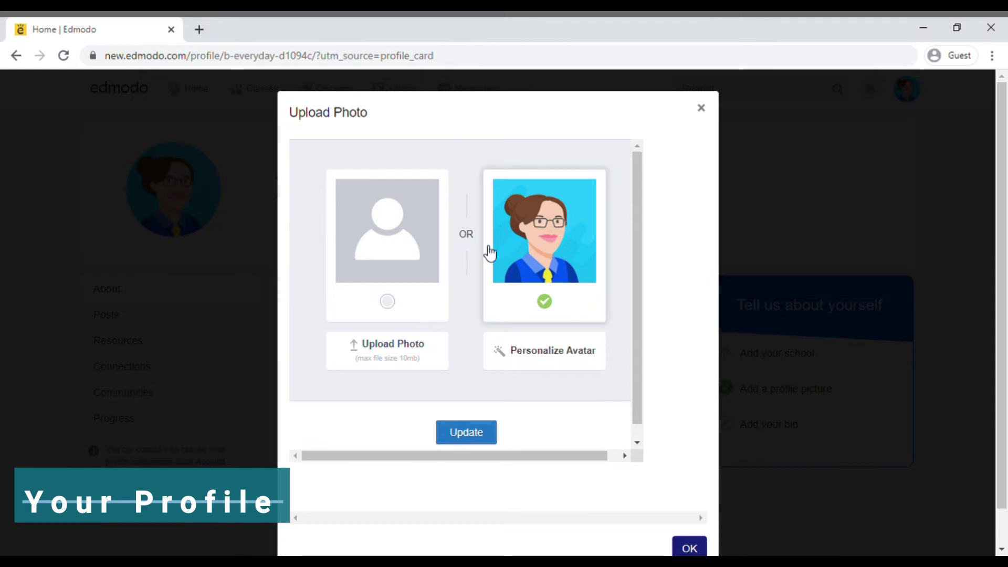
left_click(561, 366)
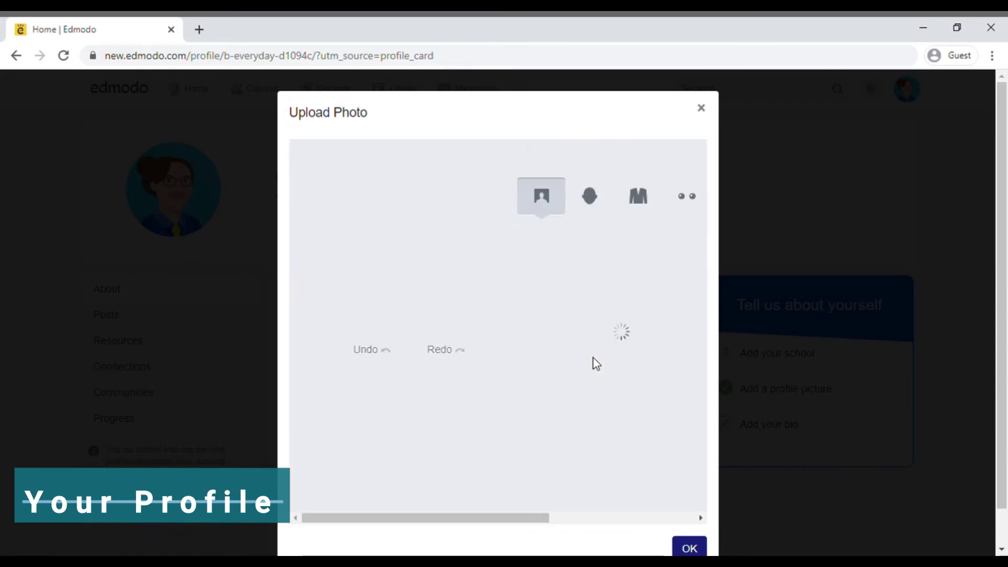
scroll(668, 411, "down", 1)
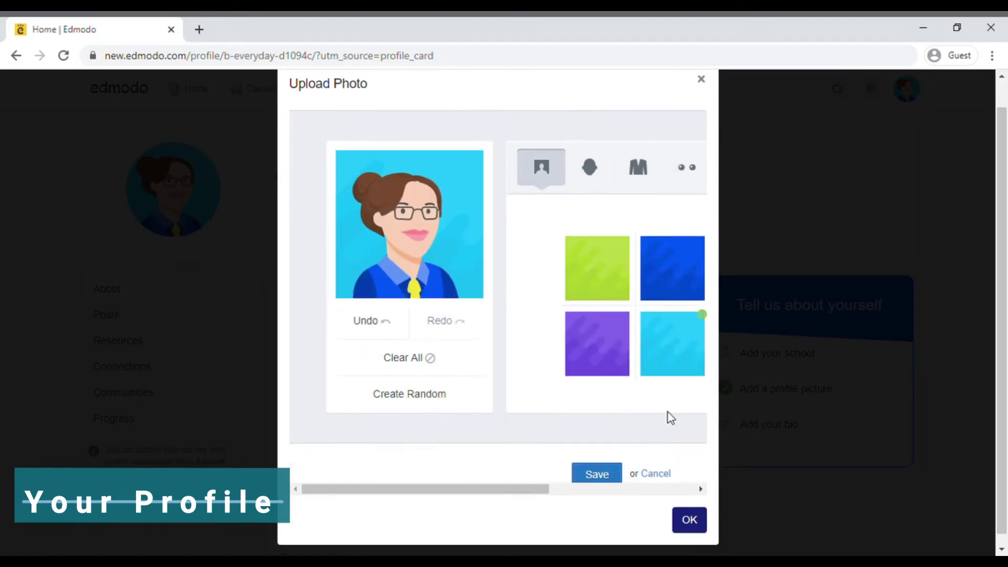
left_click(603, 343)
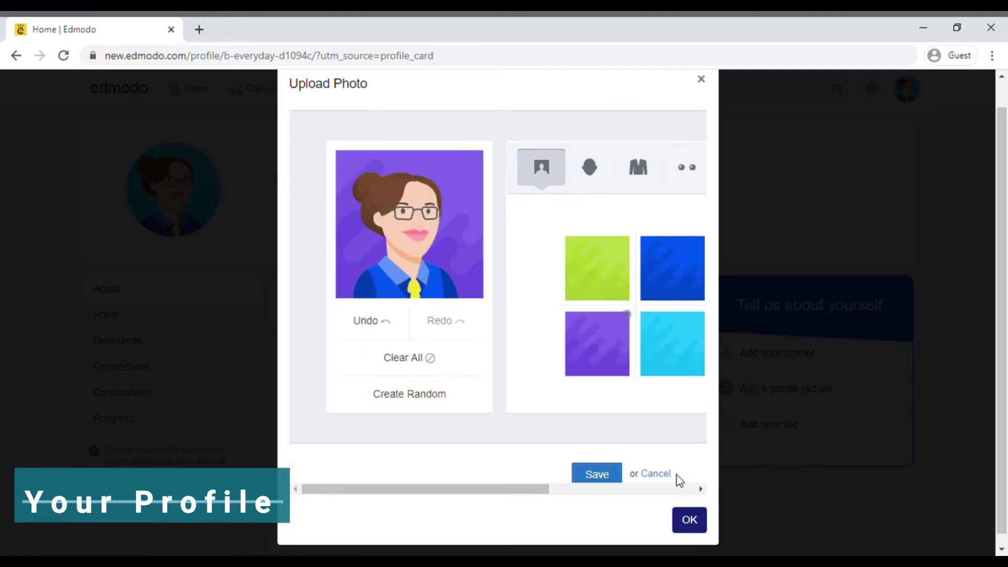
left_click(689, 521)
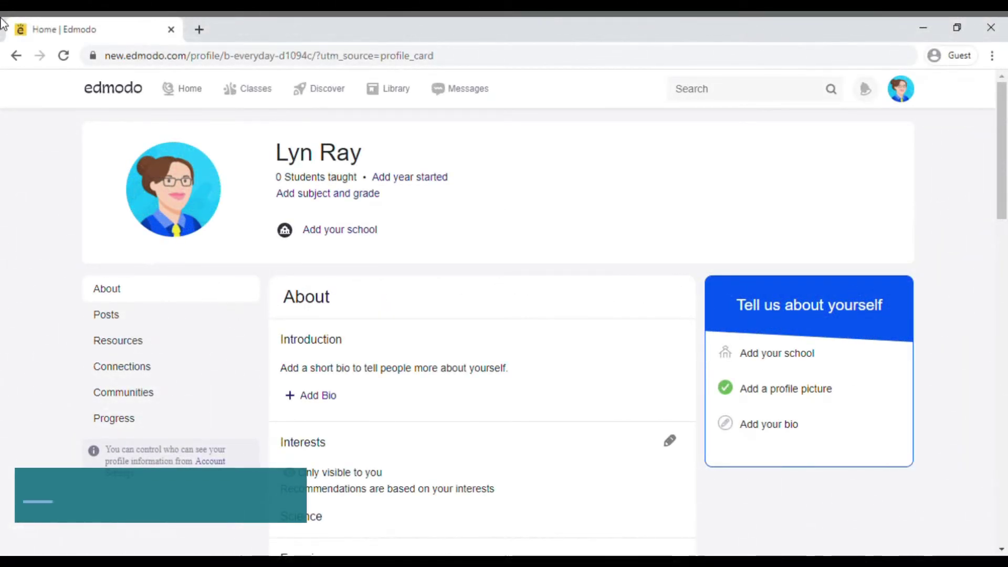
From Home, start a new class and name it 'English Grade 7-Newton'.
left_click(188, 93)
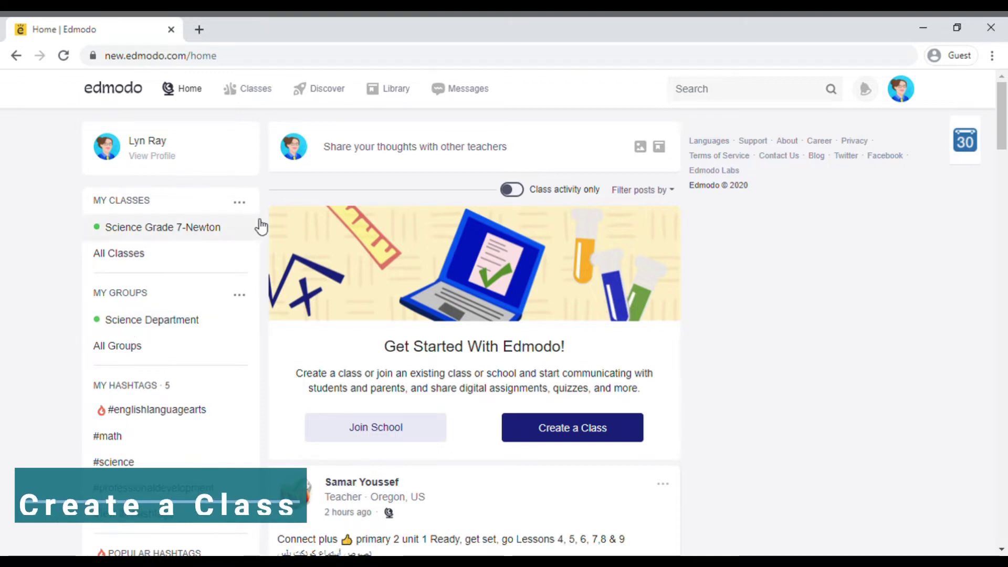
left_click(244, 204)
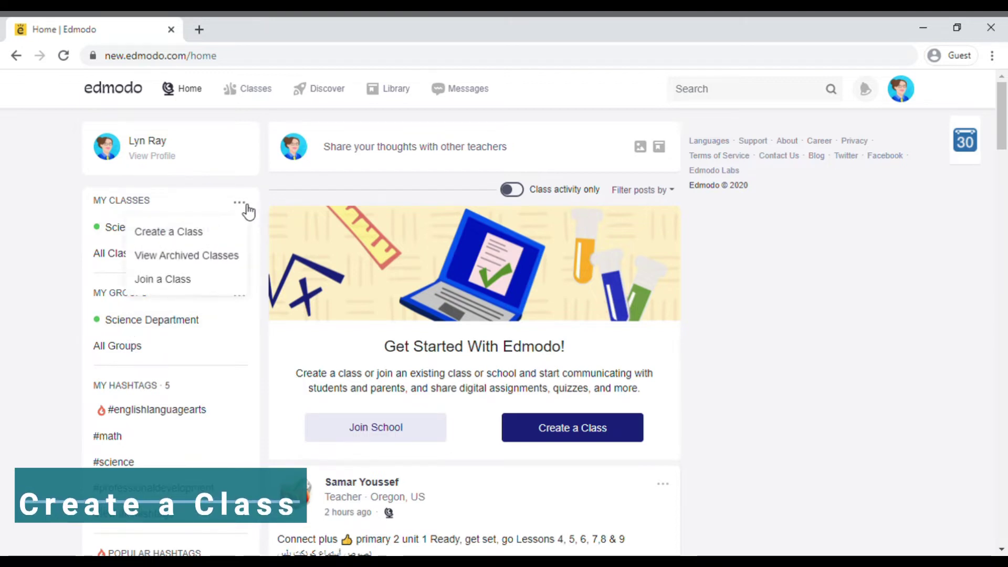
left_click(225, 232)
left_click(419, 166)
type("English Grade 7-Newton")
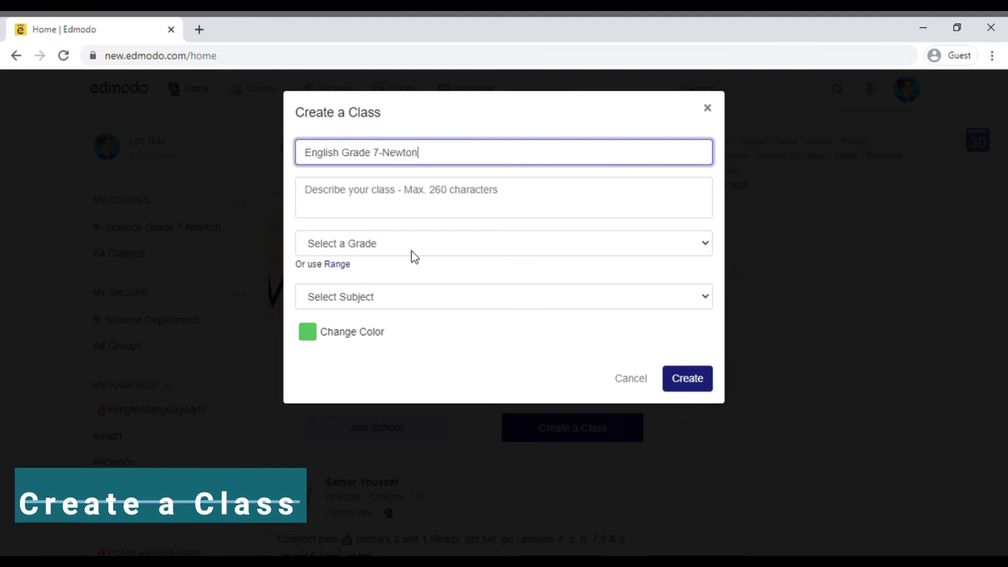
Set the class to 7th Grade, Language Arts > English, with a blue colour.
left_click(410, 250)
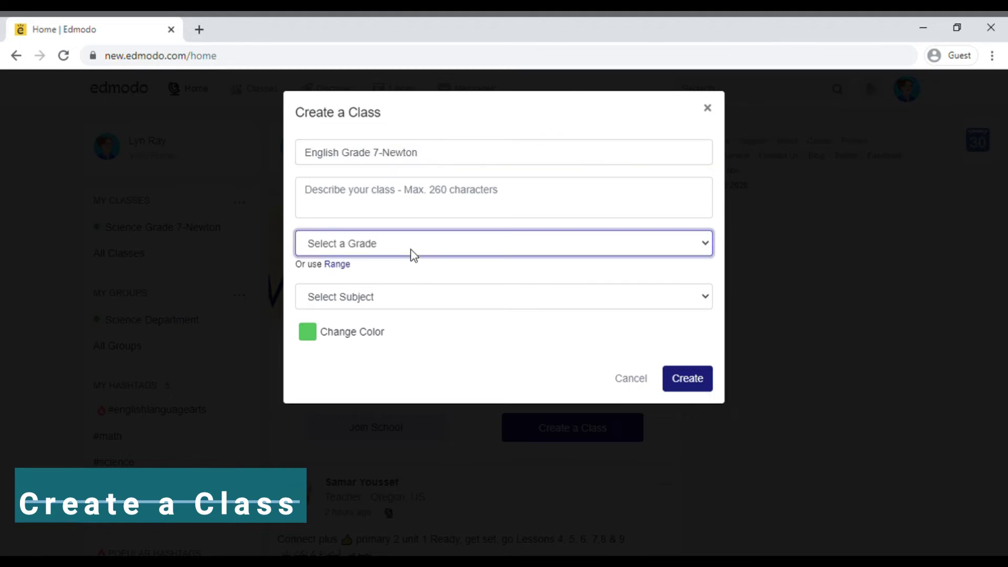
left_click(404, 386)
left_click(438, 294)
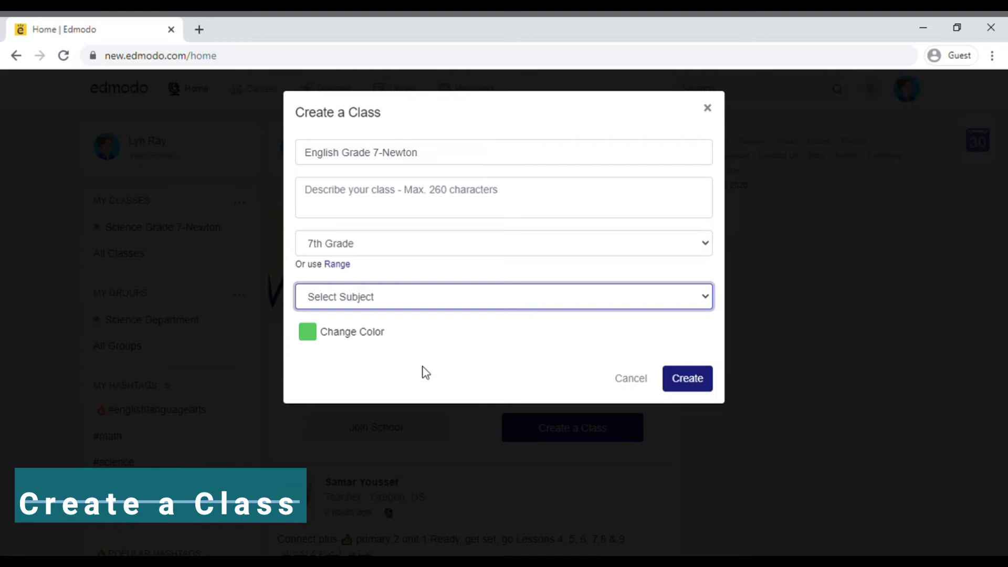
left_click(420, 362)
left_click(421, 338)
left_click(416, 376)
left_click(329, 373)
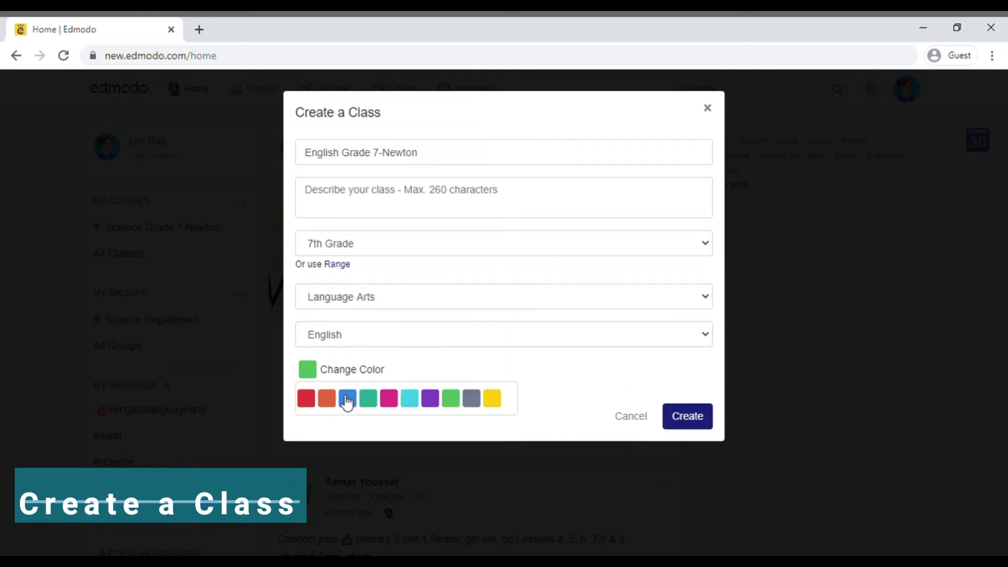
left_click(347, 399)
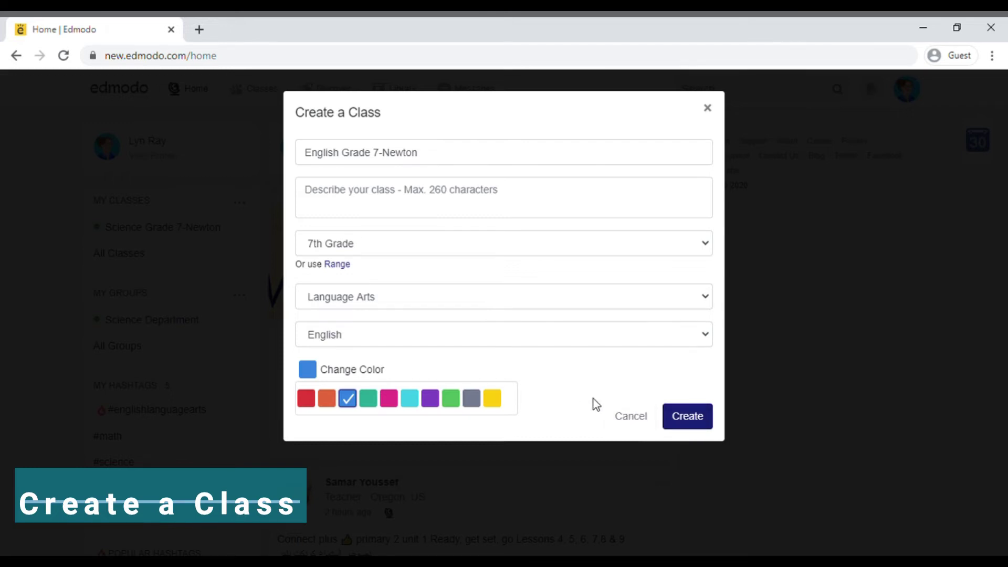
Create the English Grade 7-Newton class and go to adding students.
left_click(691, 426)
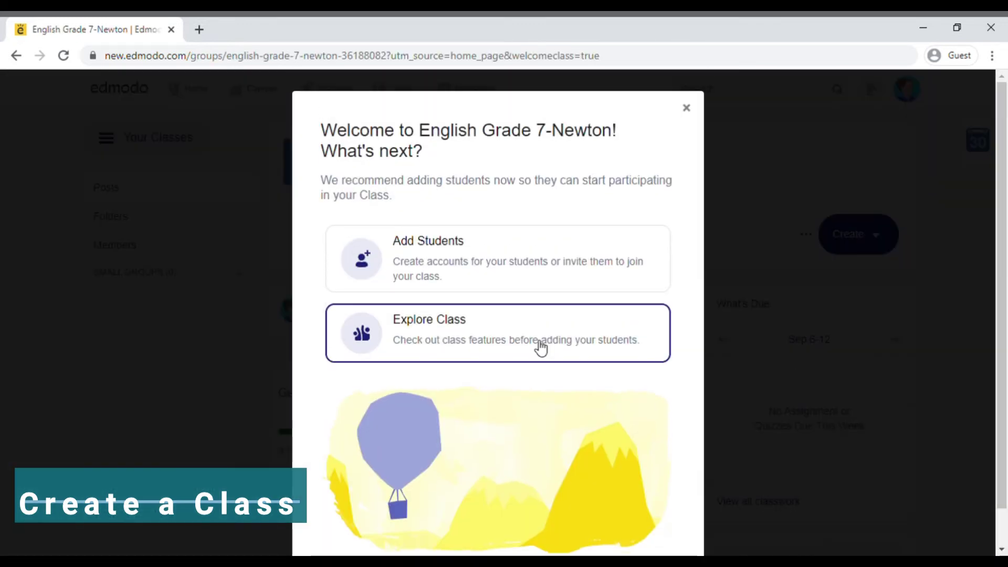
left_click(585, 260)
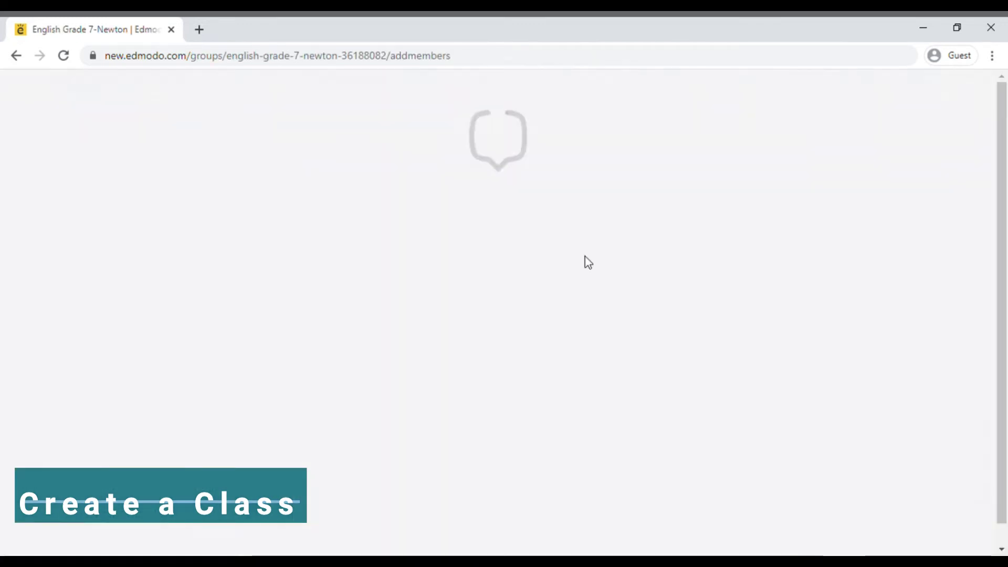
mouse_move(1001, 233)
left_mouse_down()
mouse_move(1000, 323)
mouse_move(1001, 220)
left_mouse_up()
Open the class invite dialog and toggle the join code, leaving it locked.
left_click(330, 284)
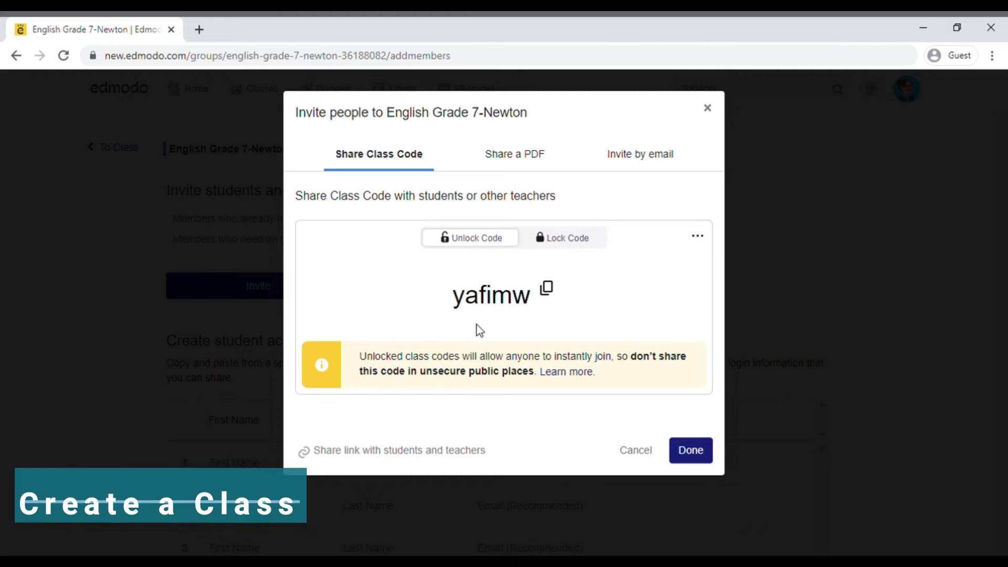
left_click(565, 246)
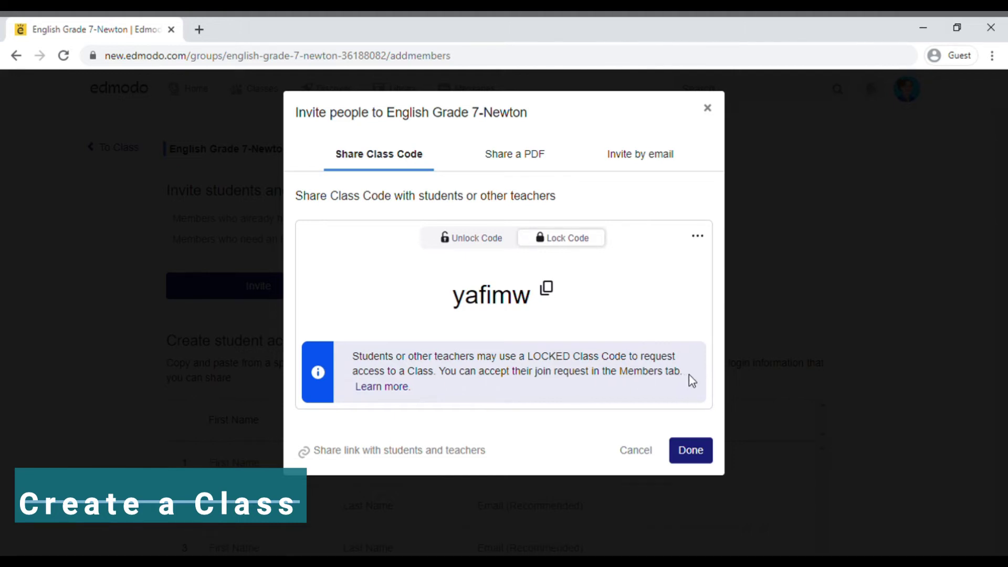
left_click(495, 240)
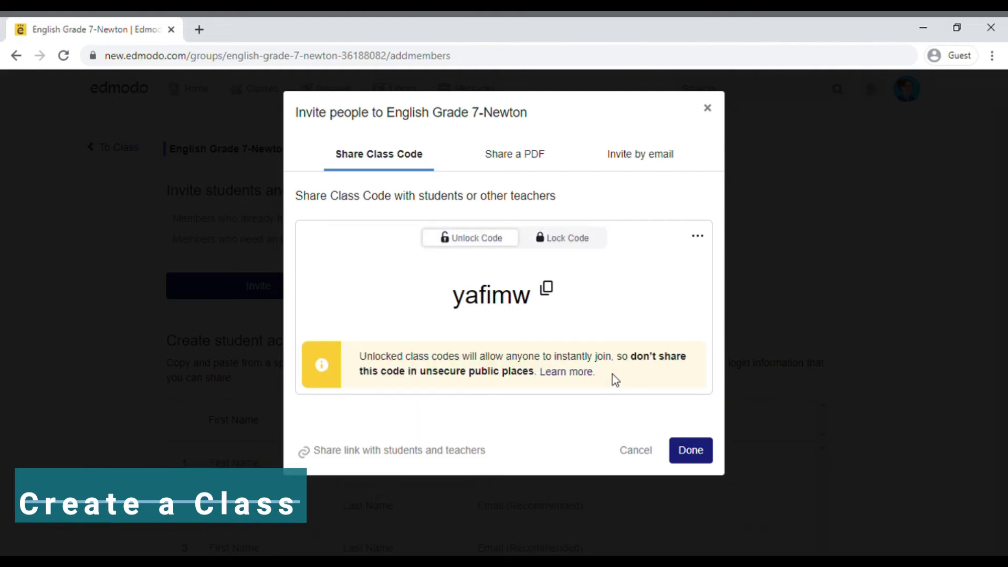
left_click(582, 245)
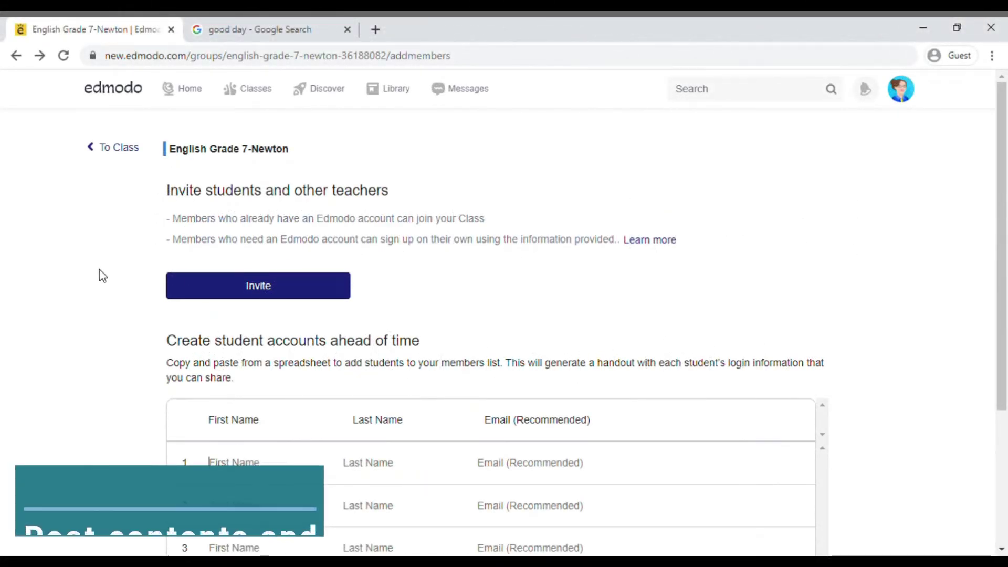
Return to the class posts page and write a 'Good day students!' post.
left_click(121, 149)
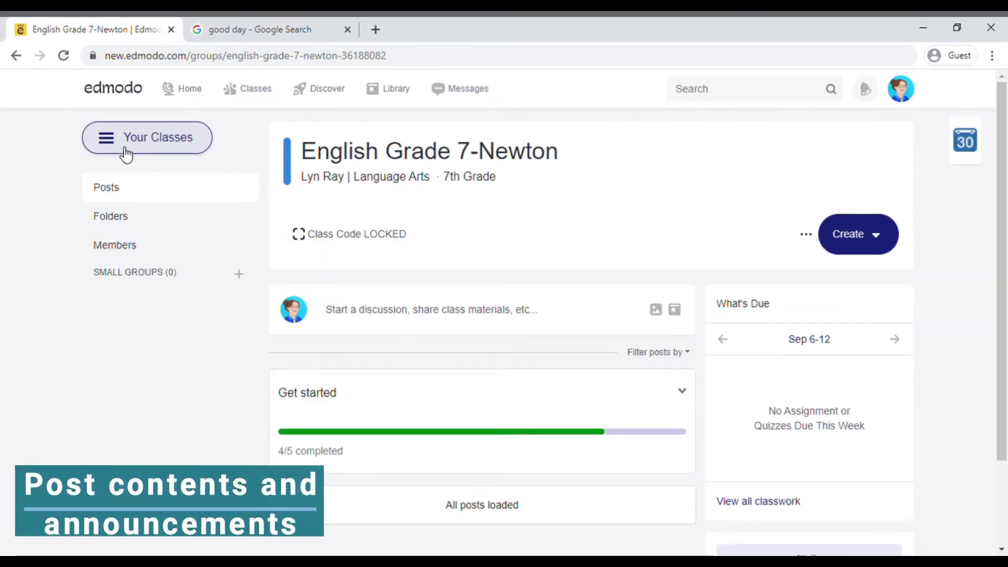
left_click(339, 297)
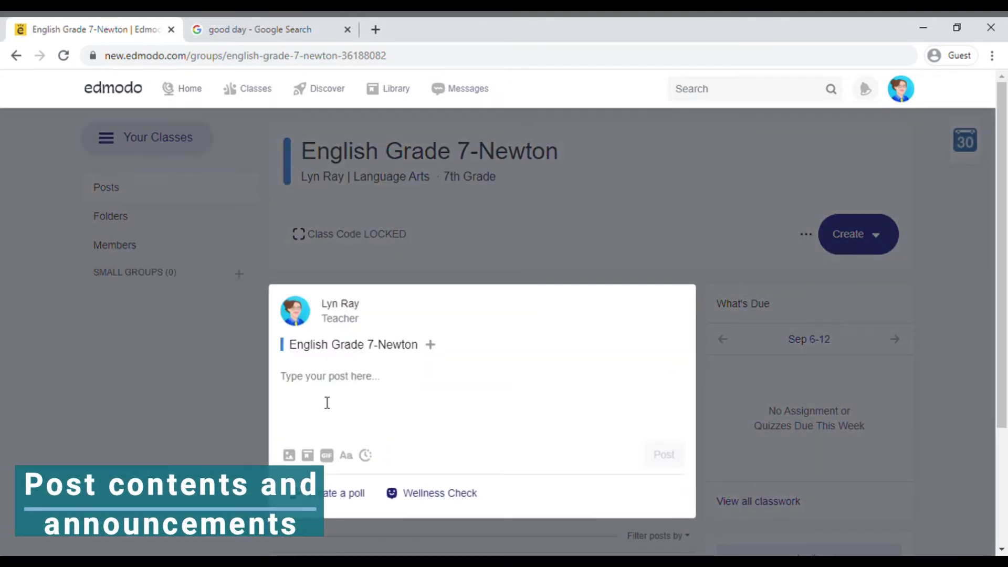
type("Good day students")
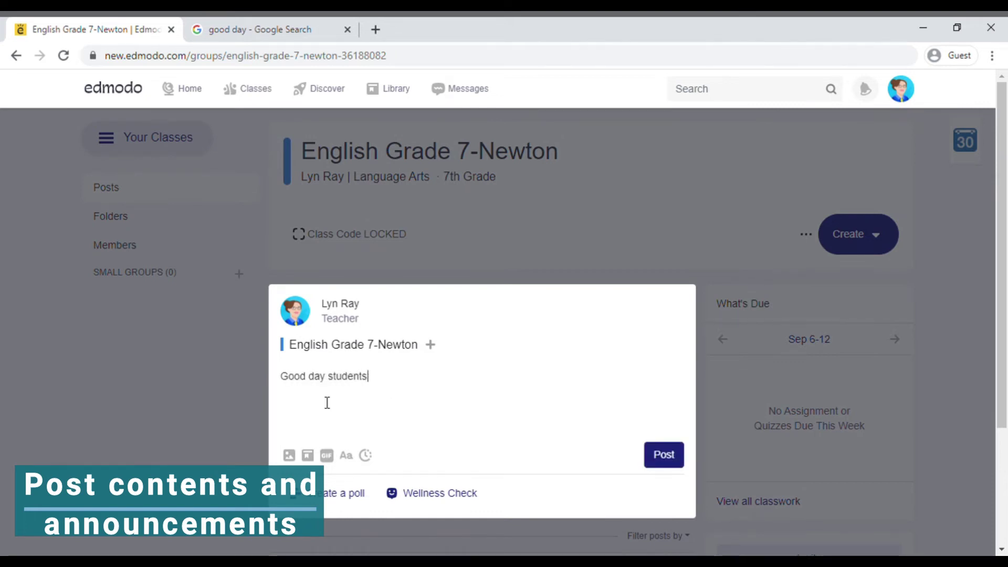
type("!!!")
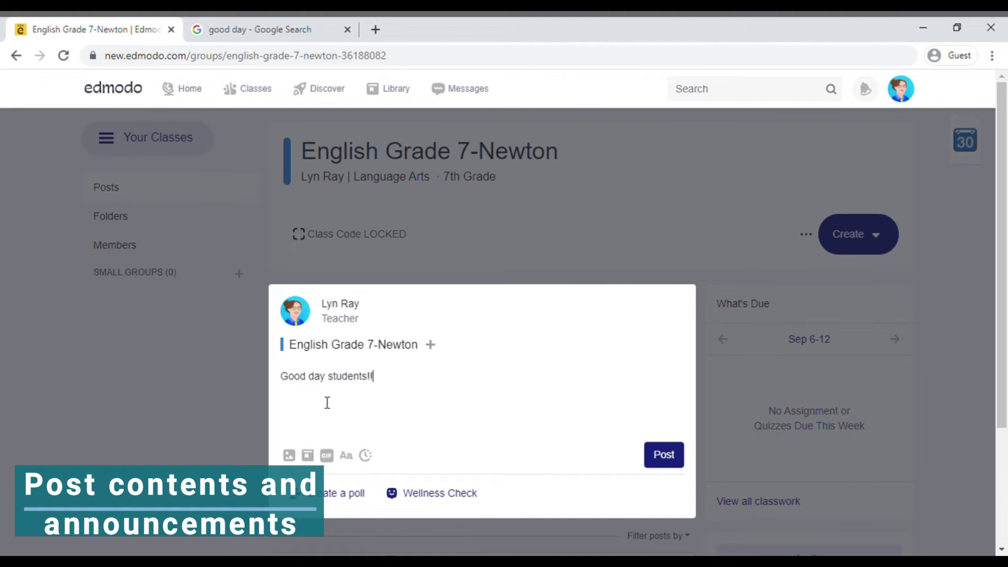
Attach the good_day.jpg image and publish the post to the class.
left_click(290, 456)
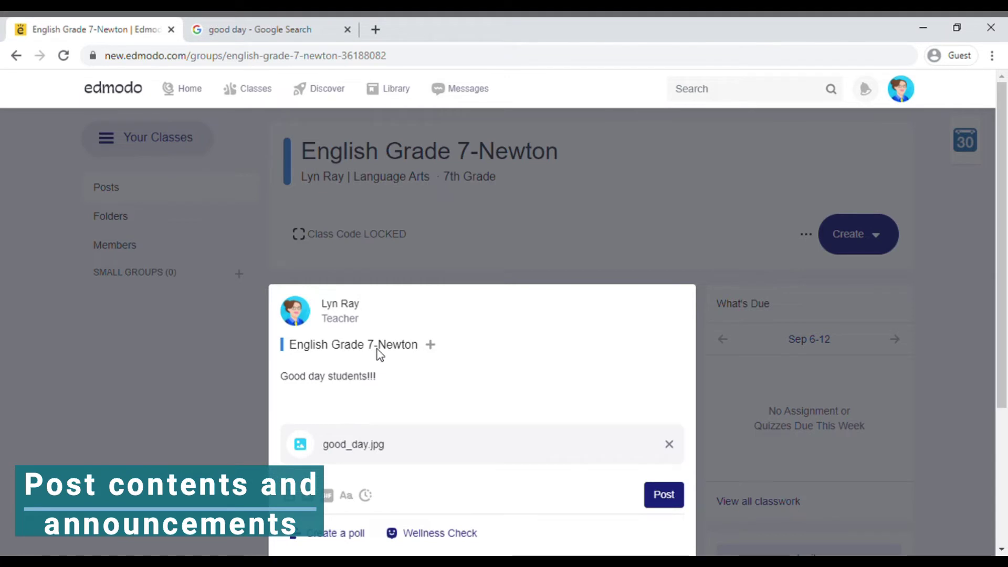
scroll(287, 325, "down", 1)
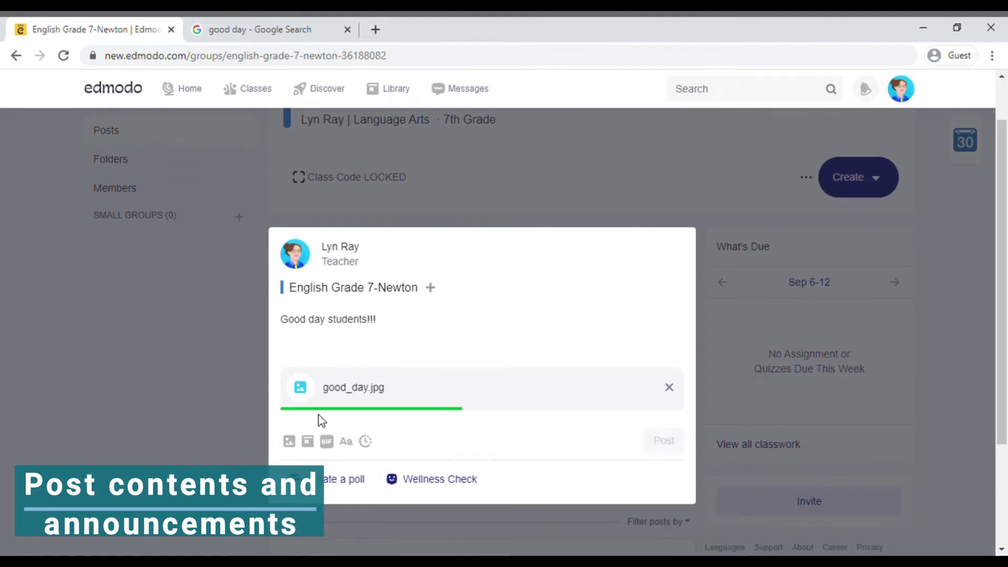
left_click(306, 439)
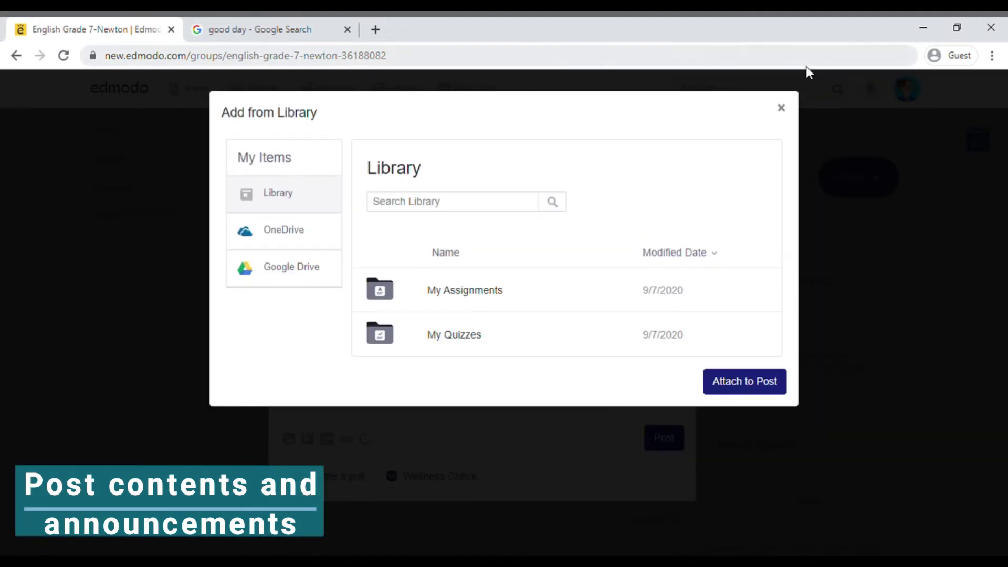
left_click(782, 108)
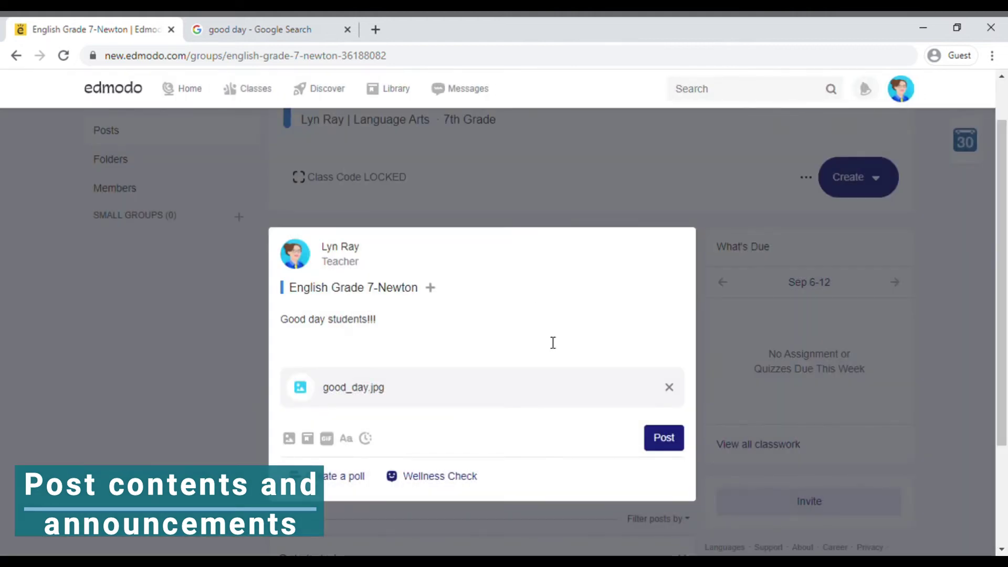
left_click(662, 438)
scroll(1005, 252, "down", 1)
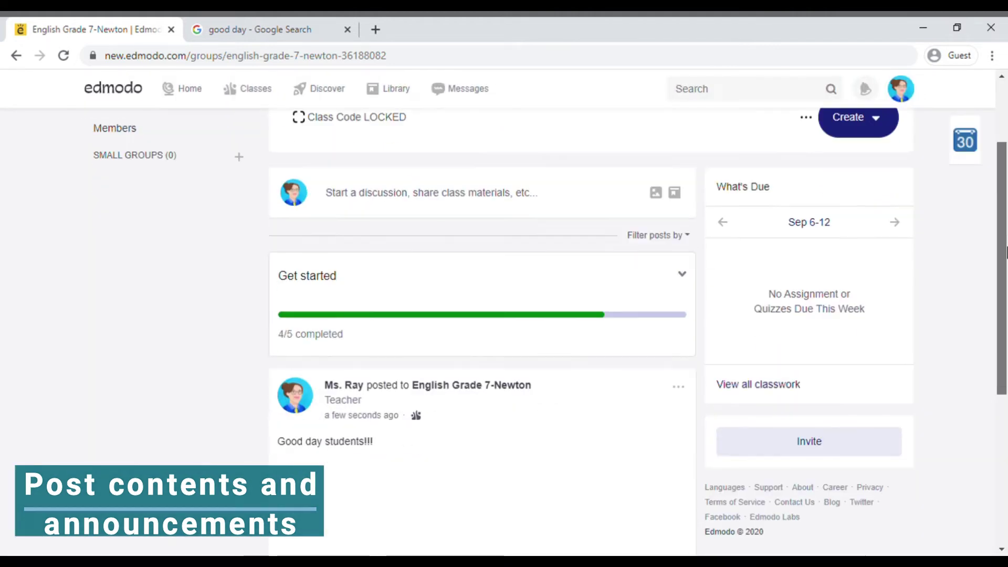
View the Load existing assignment list, dismiss it, and bring the Create options back up.
scroll(1005, 252, "down", 4)
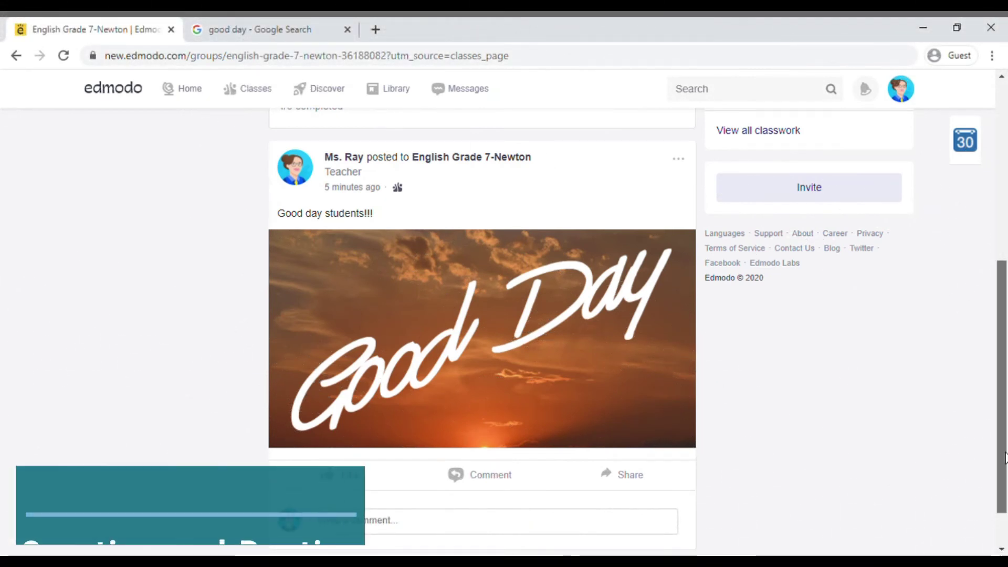
left_click_drag(1005, 457, 1005, 278)
left_click(850, 236)
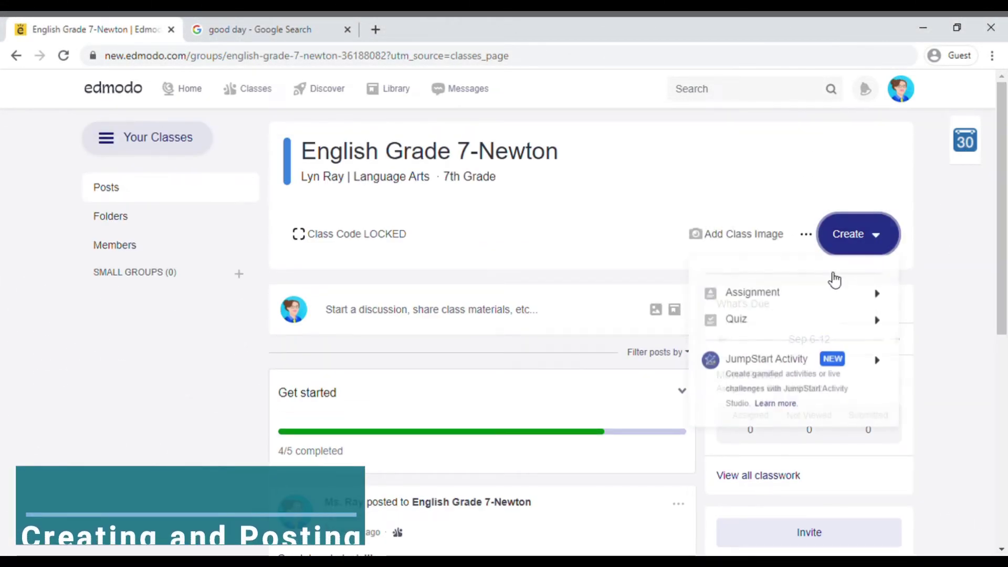
mouse_move(798, 303)
left_click(663, 322)
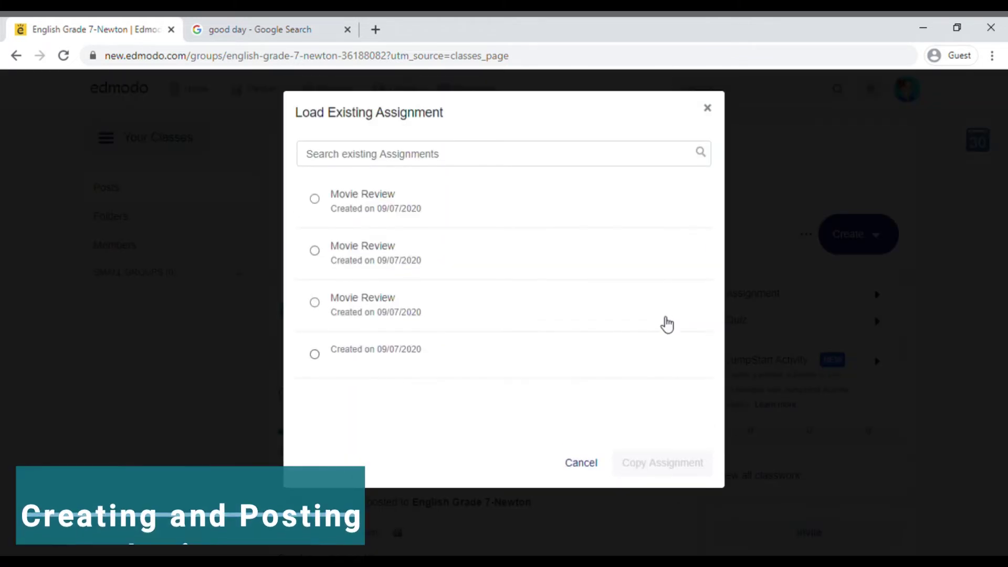
left_click(708, 110)
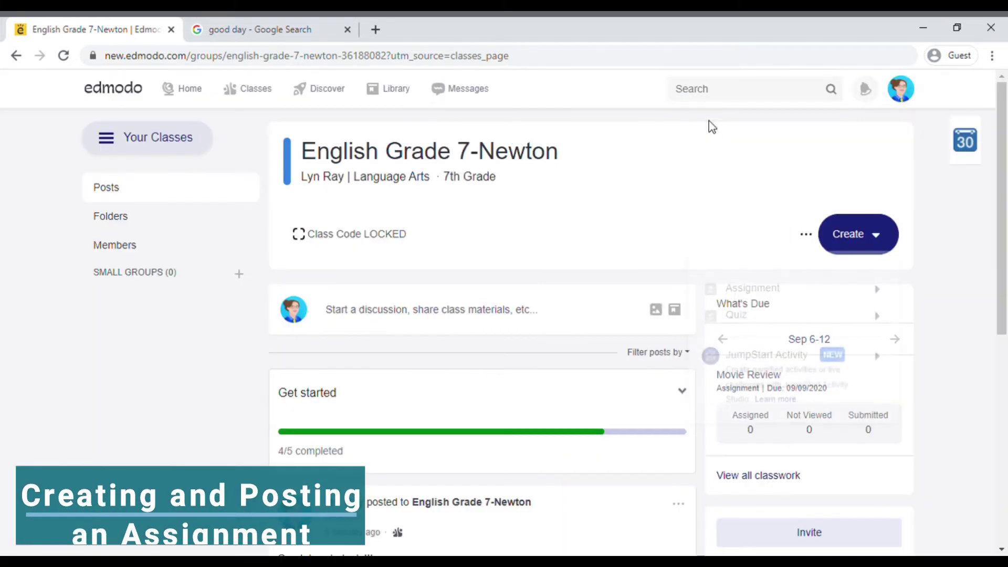
left_click(873, 239)
Start a 'Movie Review' assignment instructing a minimum 150-word essay about a watched movie.
mouse_move(780, 299)
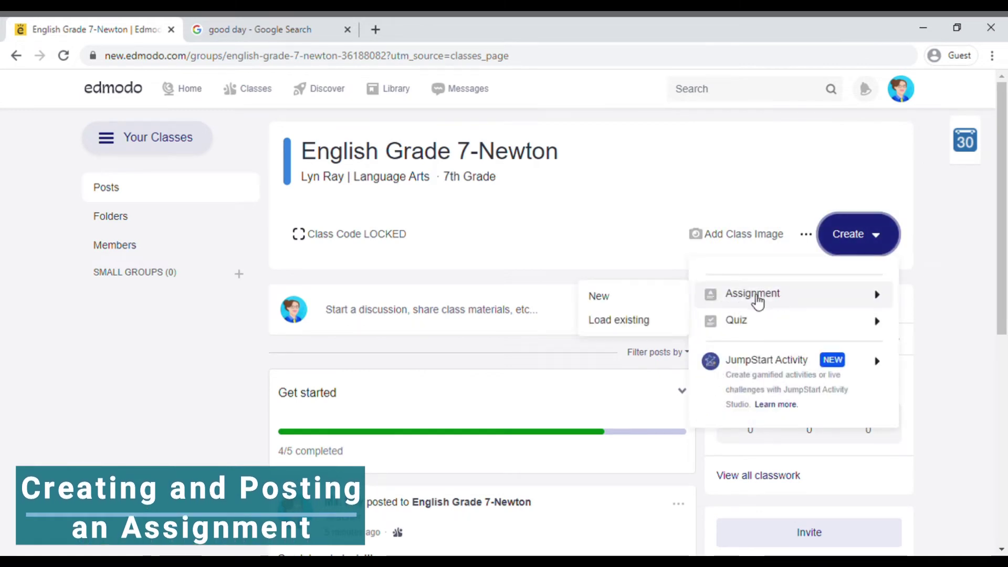
left_click(662, 303)
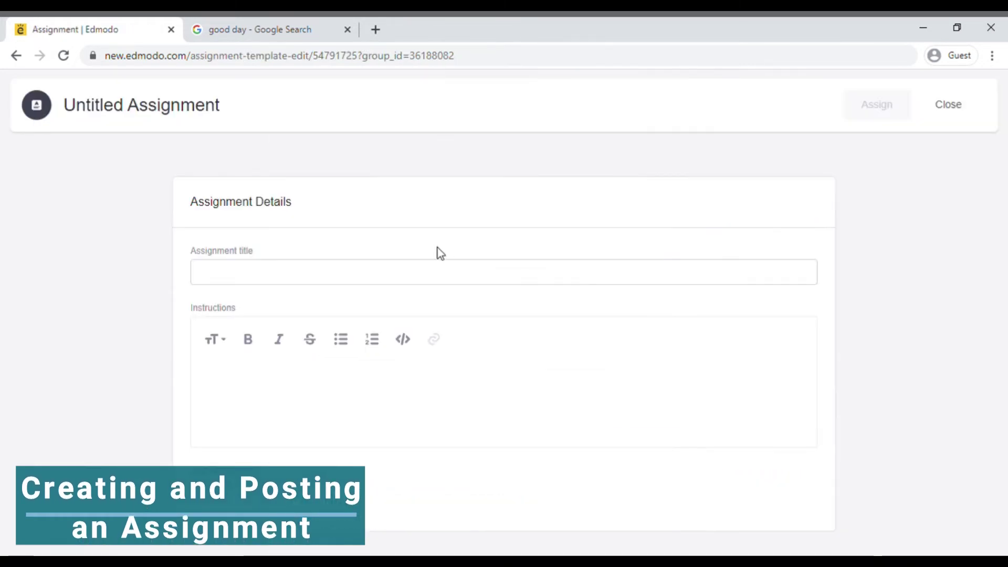
left_click(416, 288)
type("Movi")
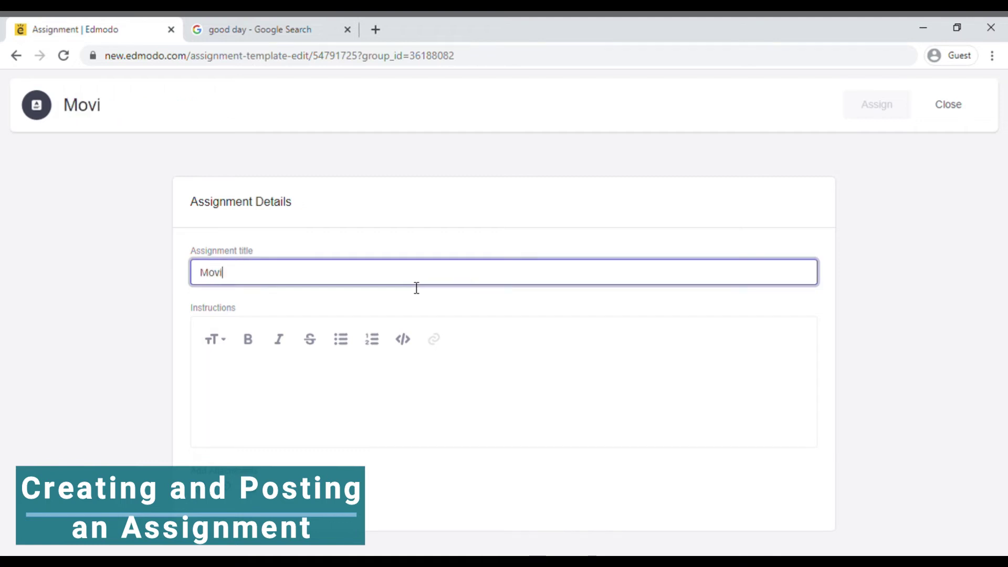
type("e Review")
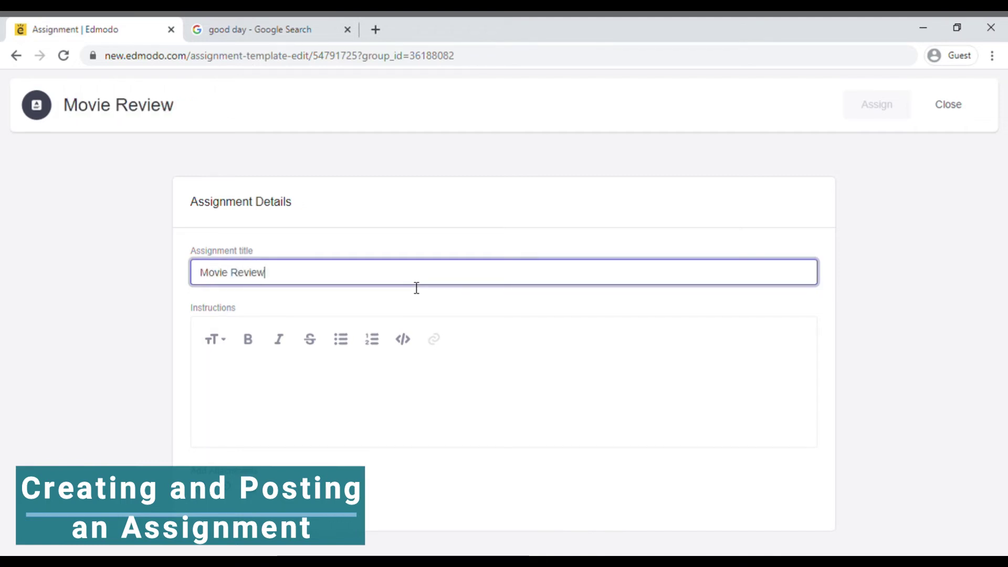
left_click(297, 372)
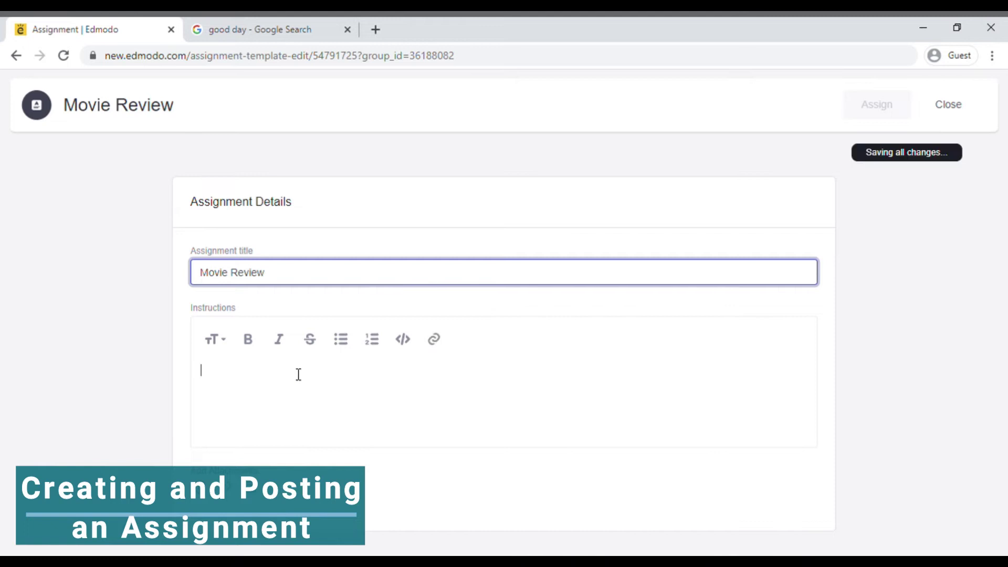
type("C")
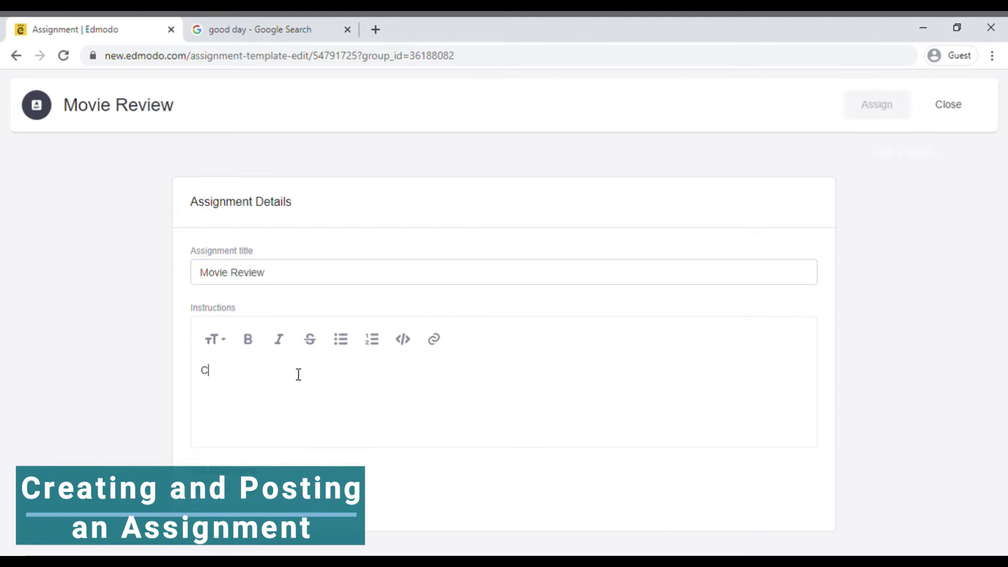
type("reate an essay abou")
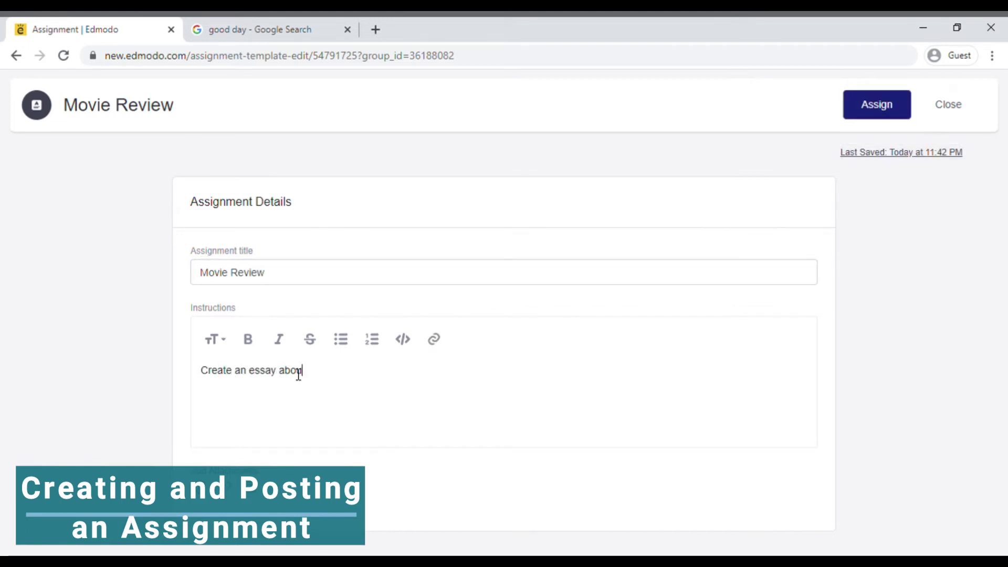
type("t the movie you've watched with ")
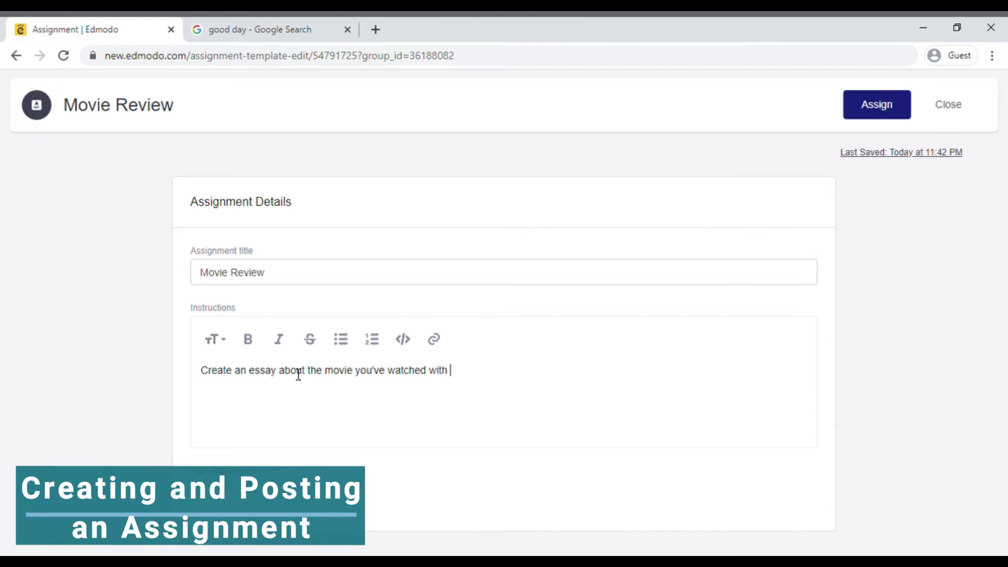
type("a minimum of 150 words.")
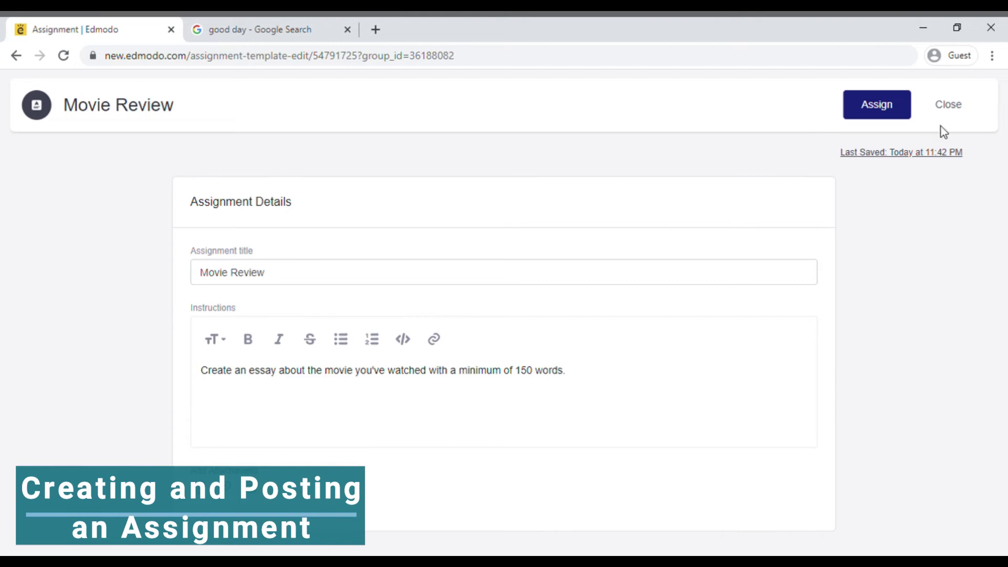
Set the Movie Review due date to 09/09/2020 at hour 1 and lock it after the due date.
left_click(907, 99)
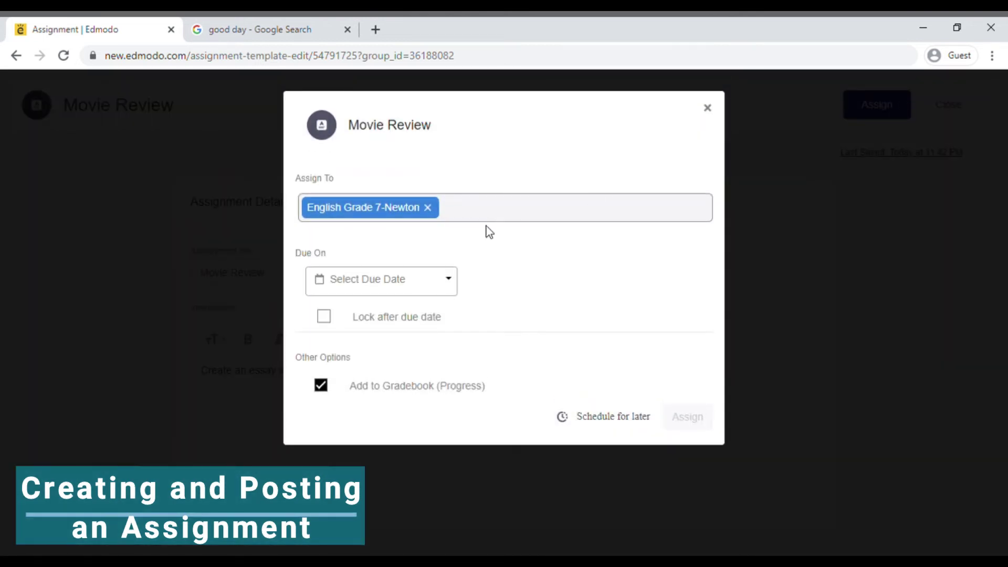
left_click(458, 211)
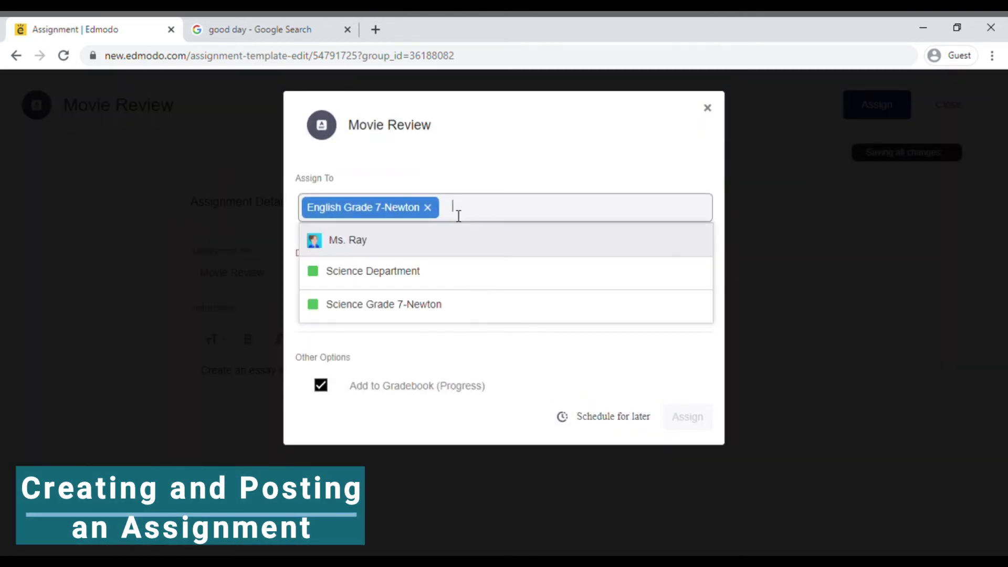
left_click(484, 336)
left_click(445, 285)
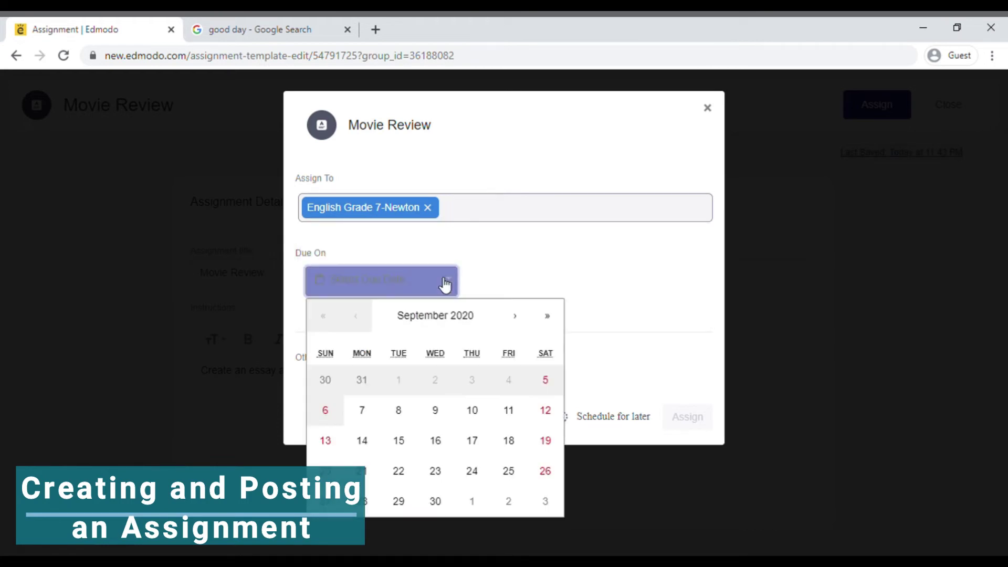
left_click(435, 412)
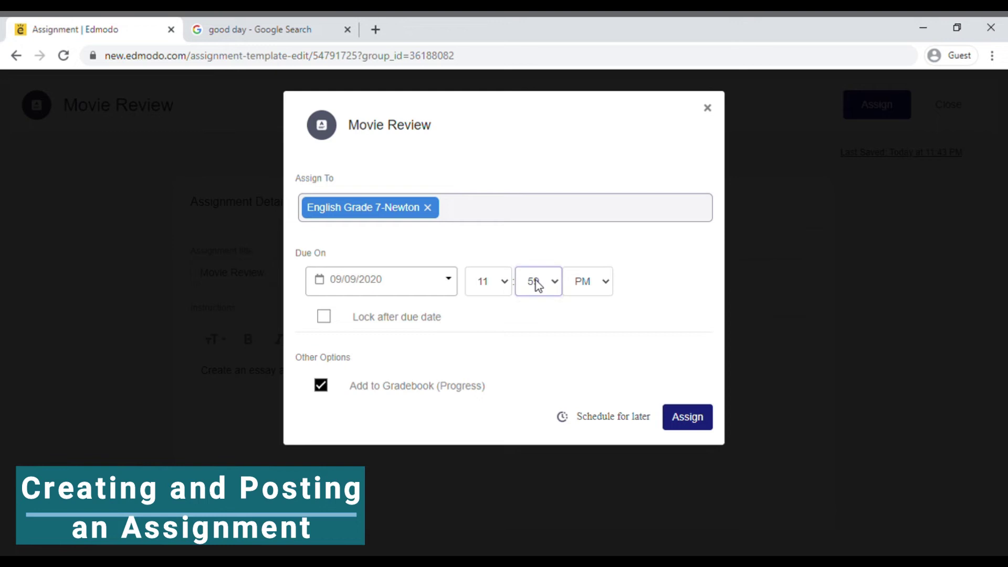
left_click(505, 285)
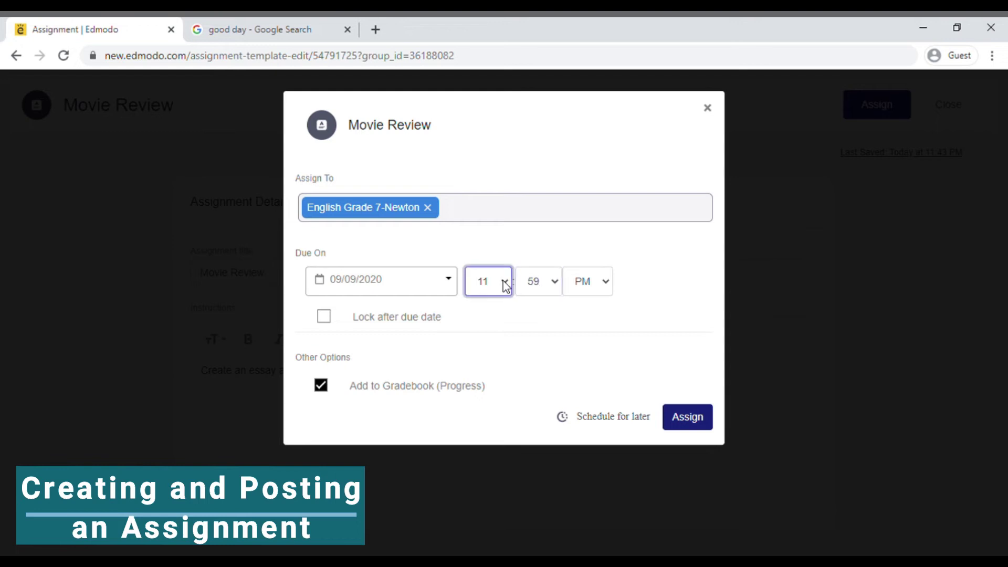
left_click(495, 306)
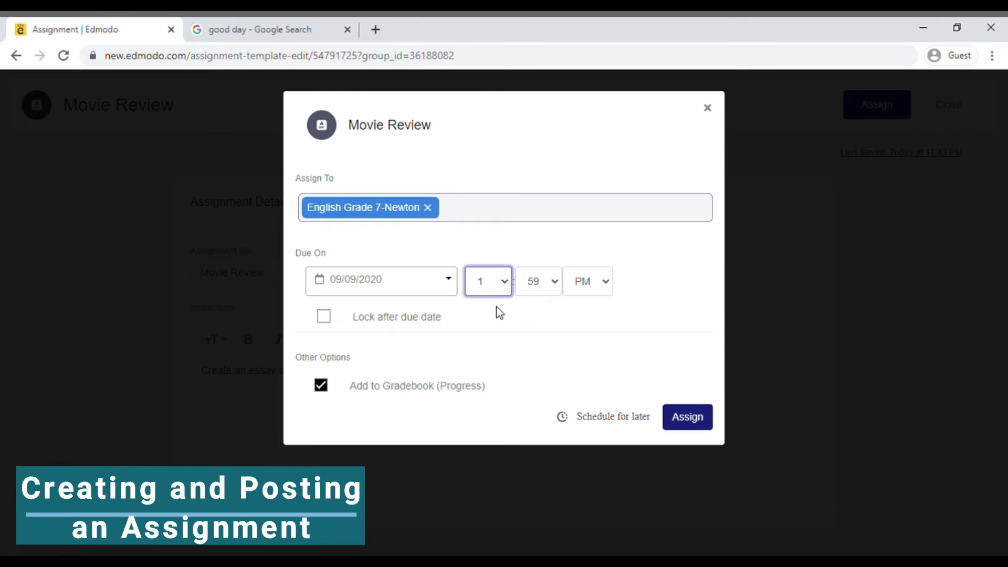
left_click(325, 319)
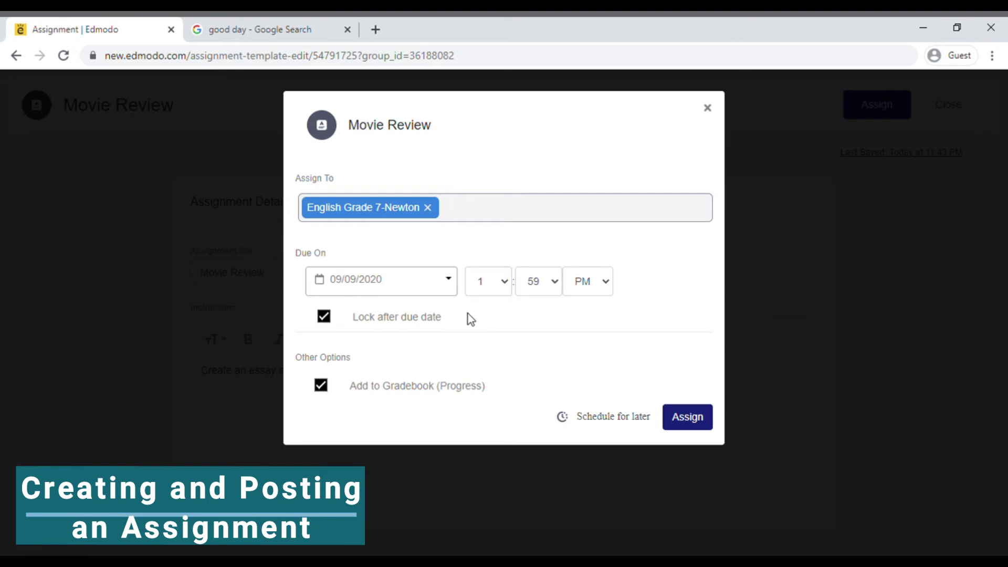
Remove the scheduled delivery date so the assignment is sent immediately.
left_click(598, 417)
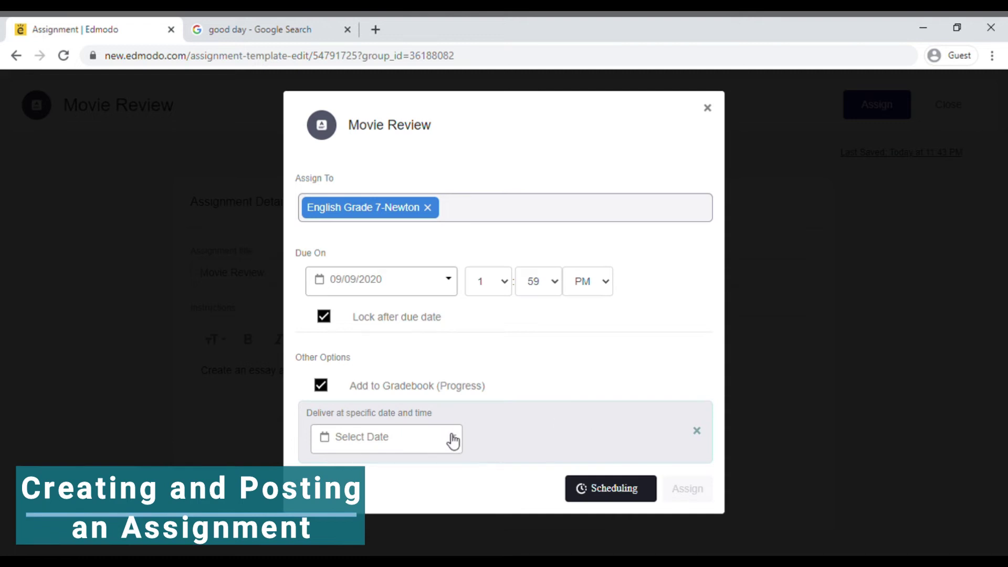
left_click(450, 439)
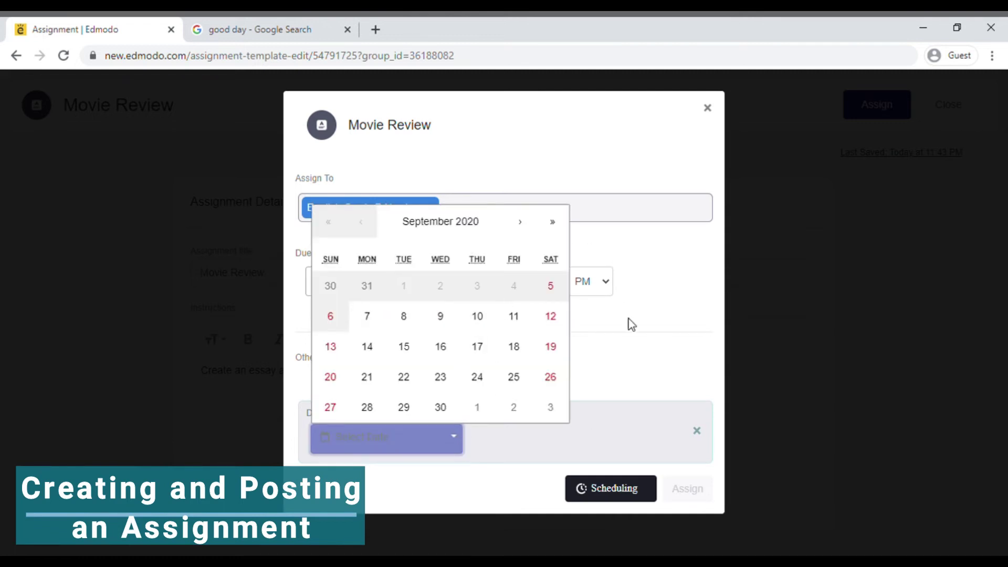
left_click(632, 368)
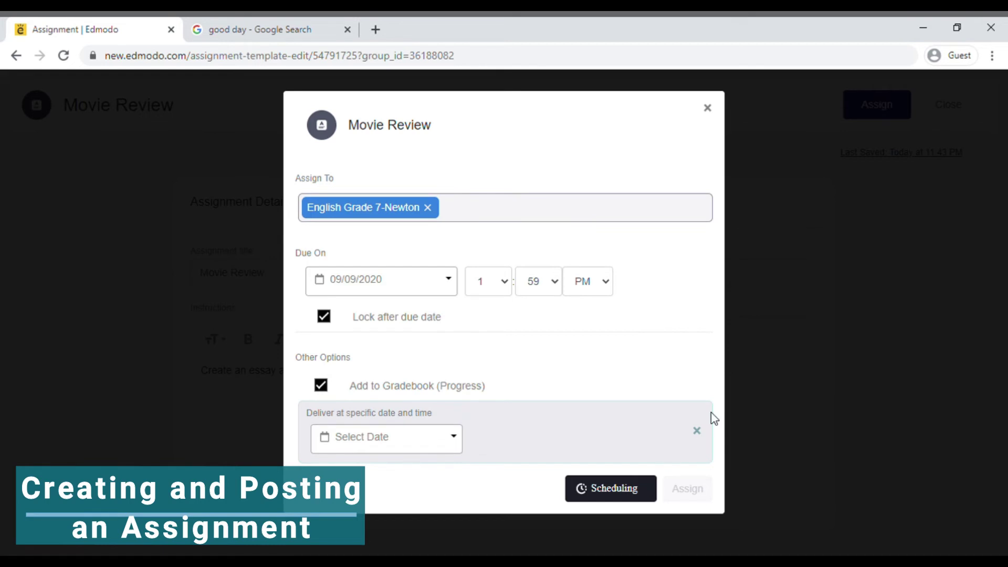
left_click(696, 430)
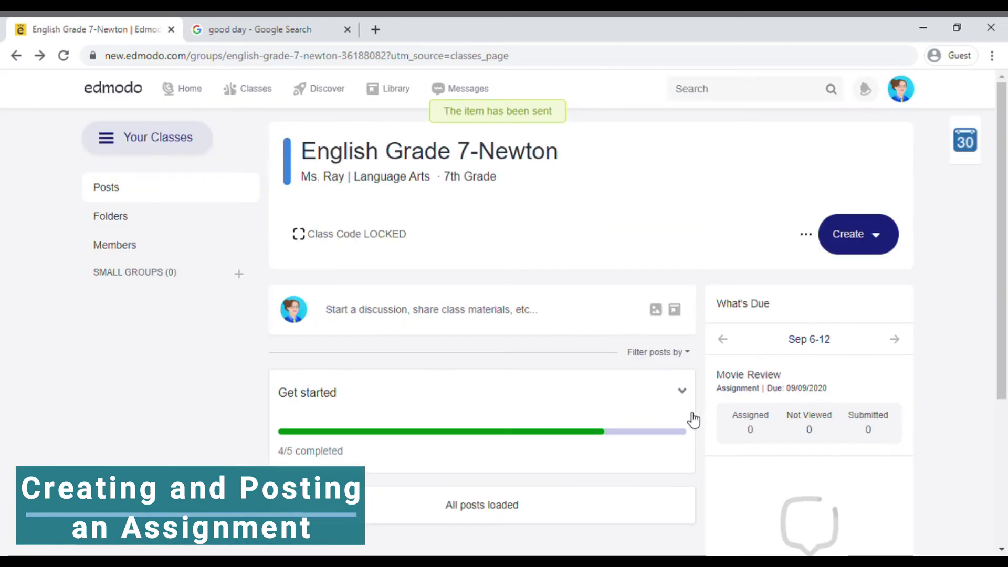
Check the Movie Review submissions overview and its Not Turned In list, showing 0 submissions.
scroll(1006, 287, "down", 2)
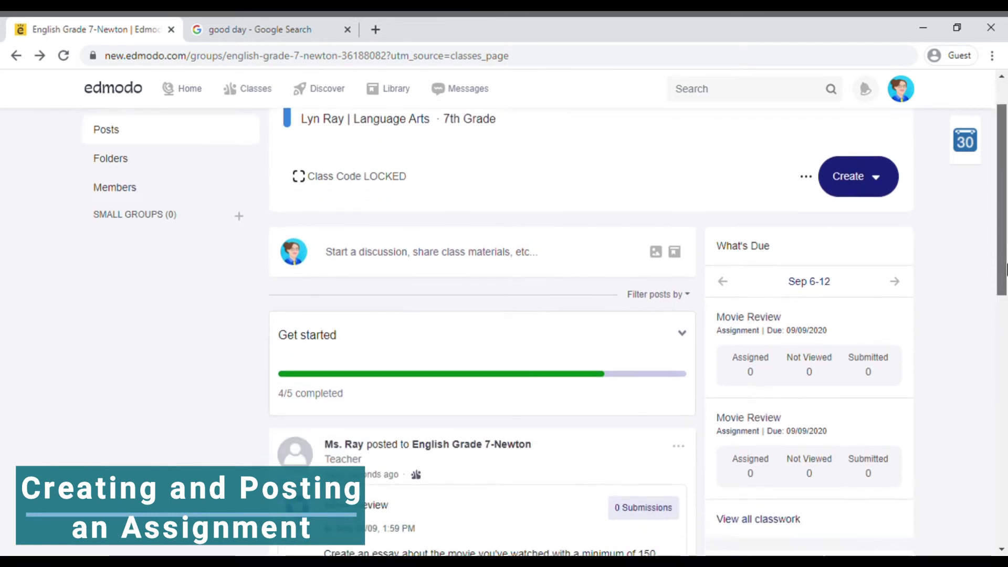
scroll(1006, 287, "down", 2)
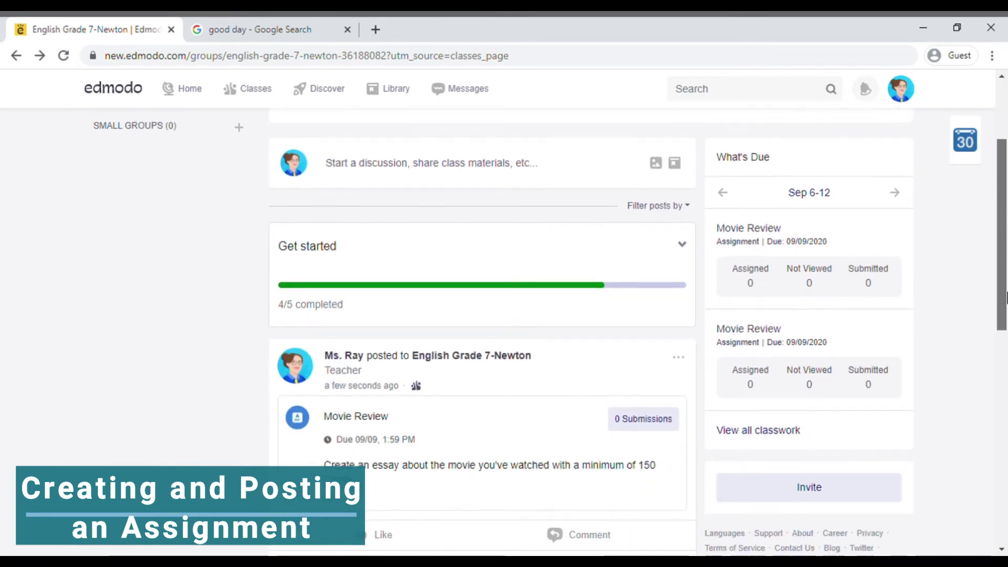
left_click(660, 340)
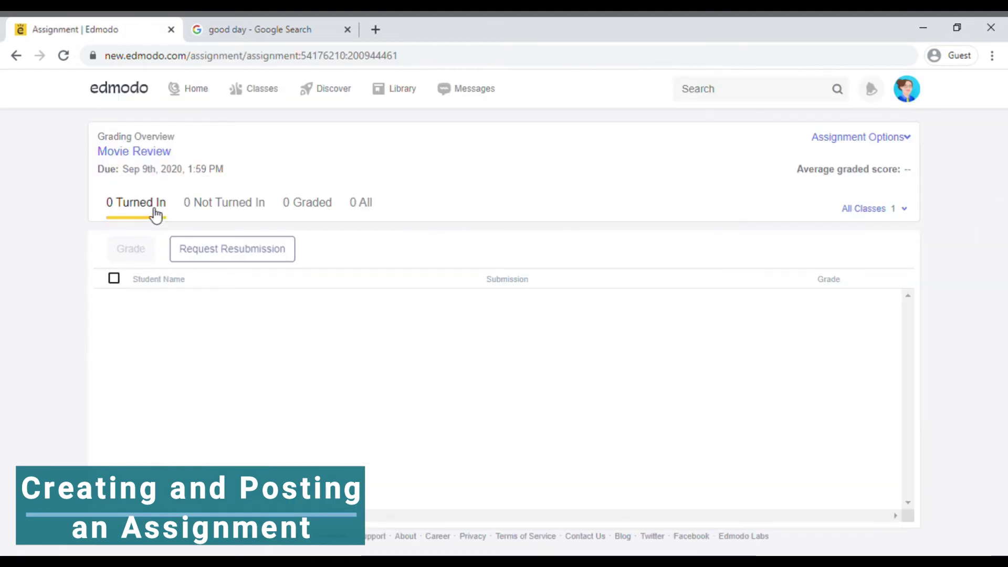
left_click(219, 212)
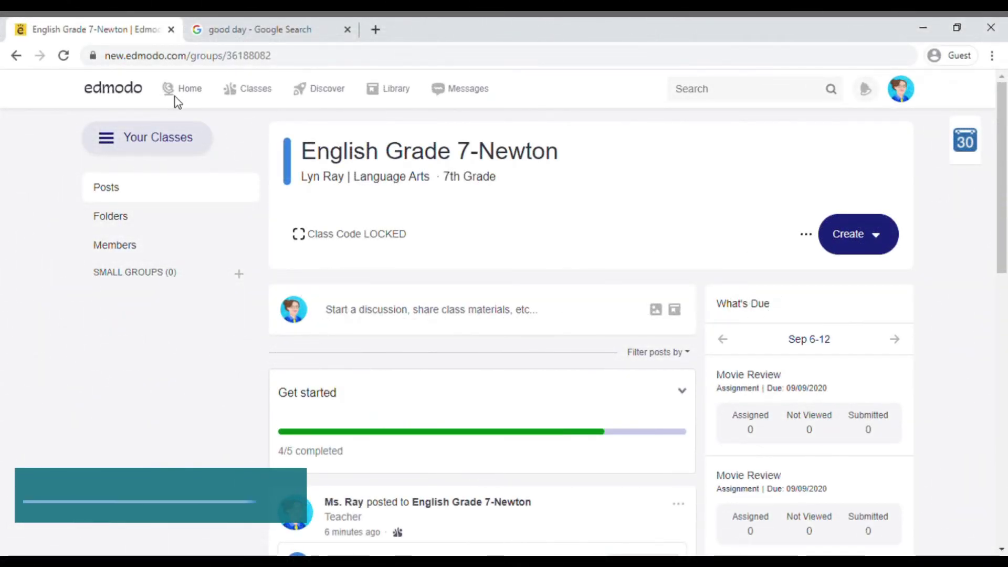
Create a new quiz titled 'Literature Quiz' and go to its questions page.
left_click(840, 237)
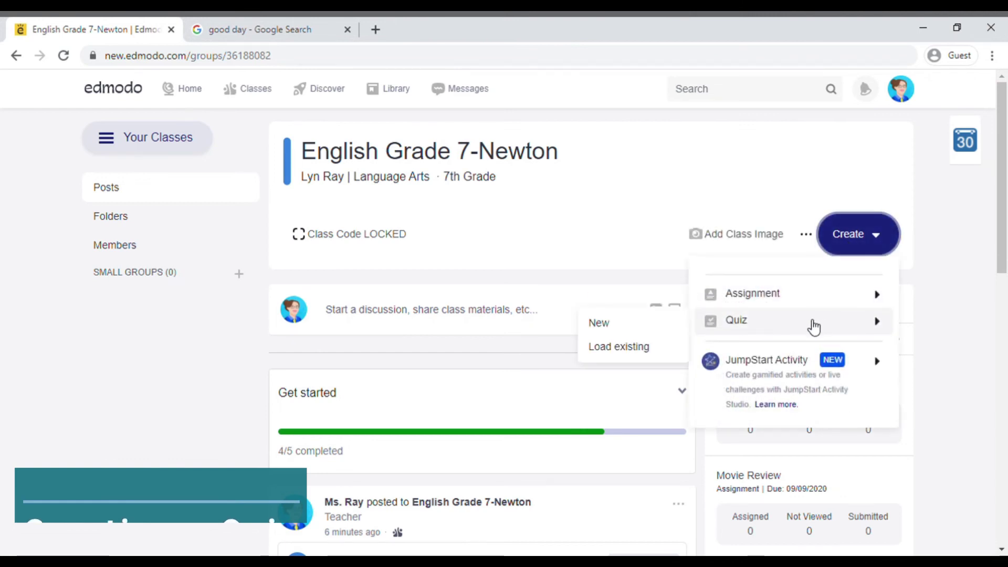
mouse_move(716, 331)
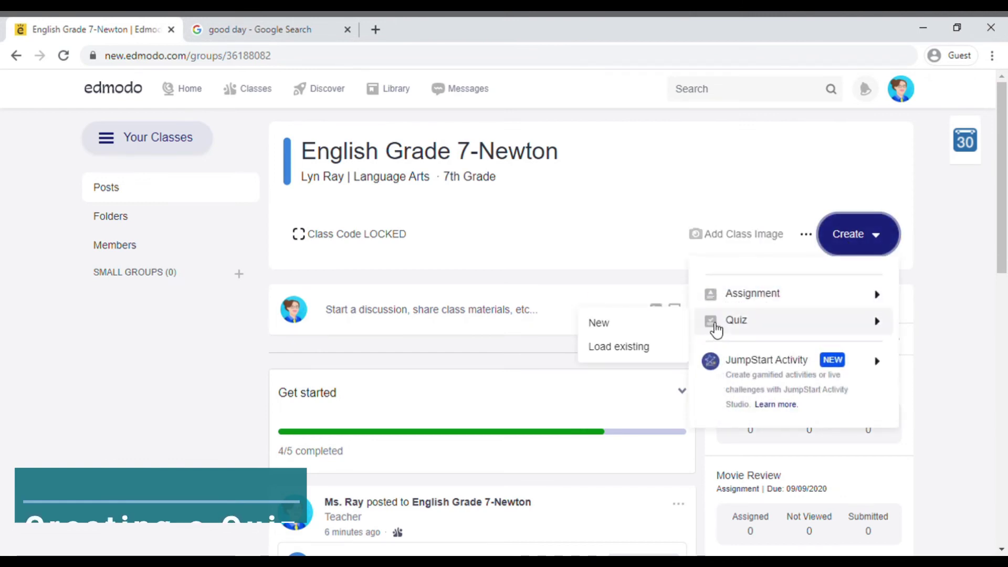
left_click(662, 334)
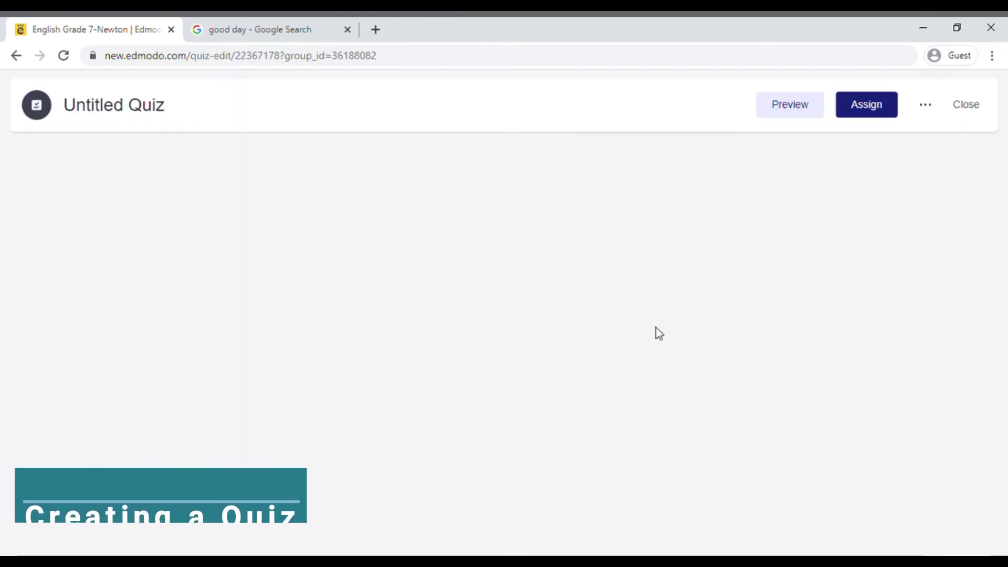
left_click(357, 287)
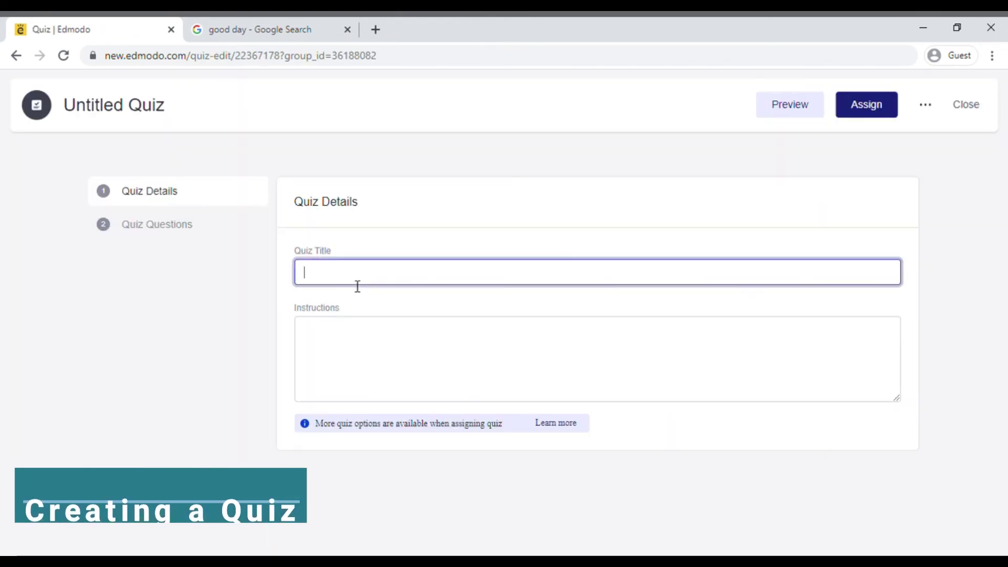
type("Literature Q")
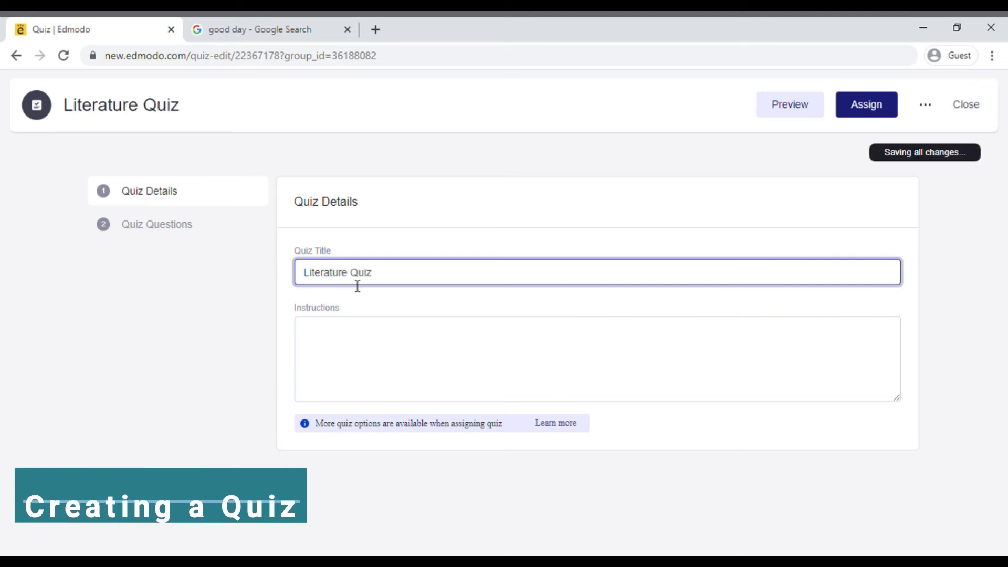
type("uiz")
left_click(204, 235)
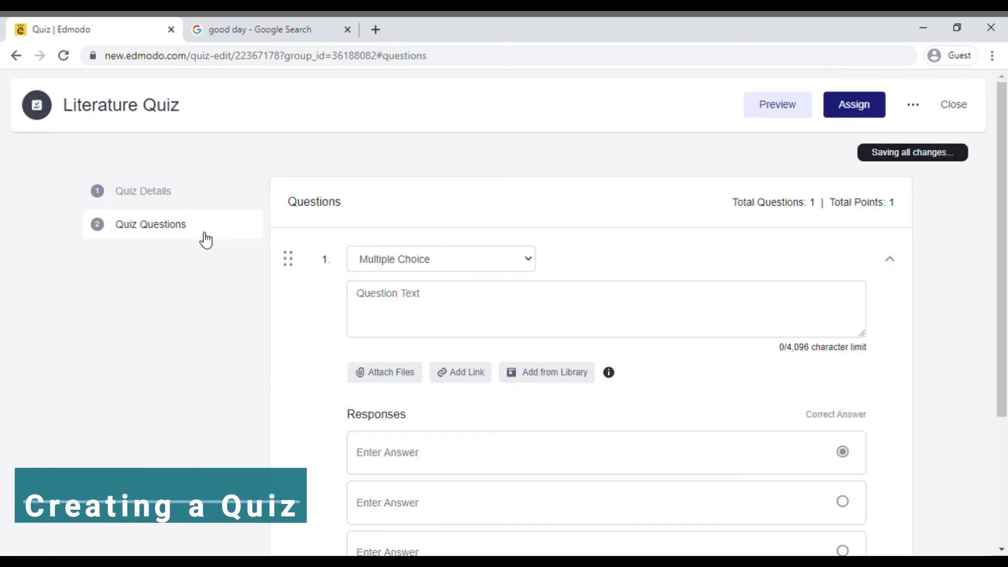
Make question 1 True/False, 'Literature is only a written work.', with False as the answer.
left_click(501, 259)
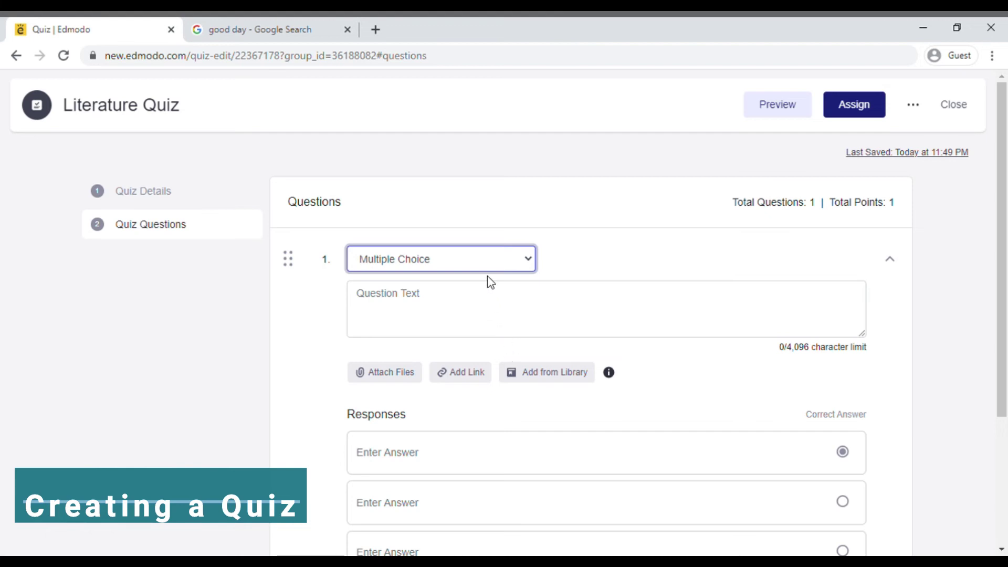
key("Down")
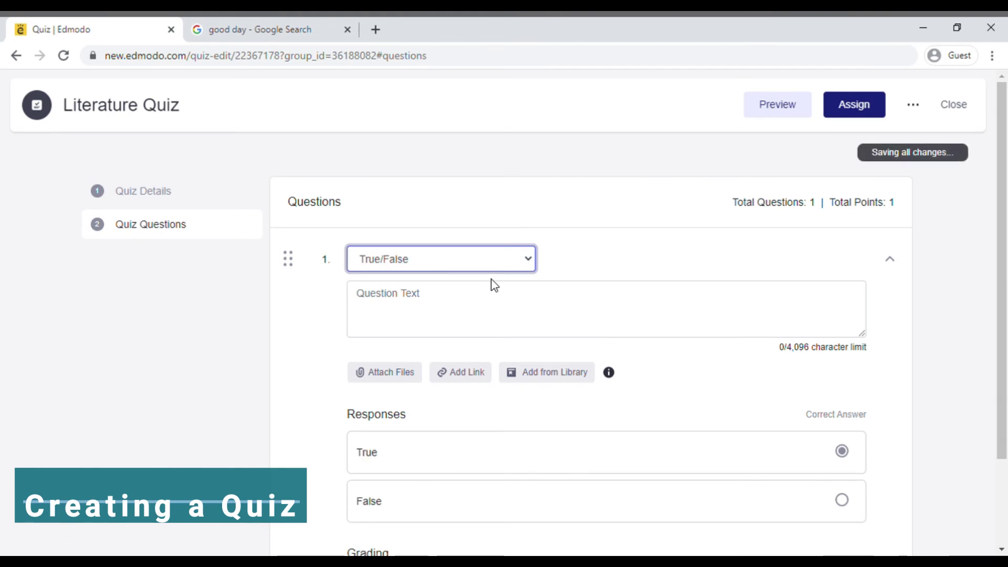
left_click(500, 293)
type("Li")
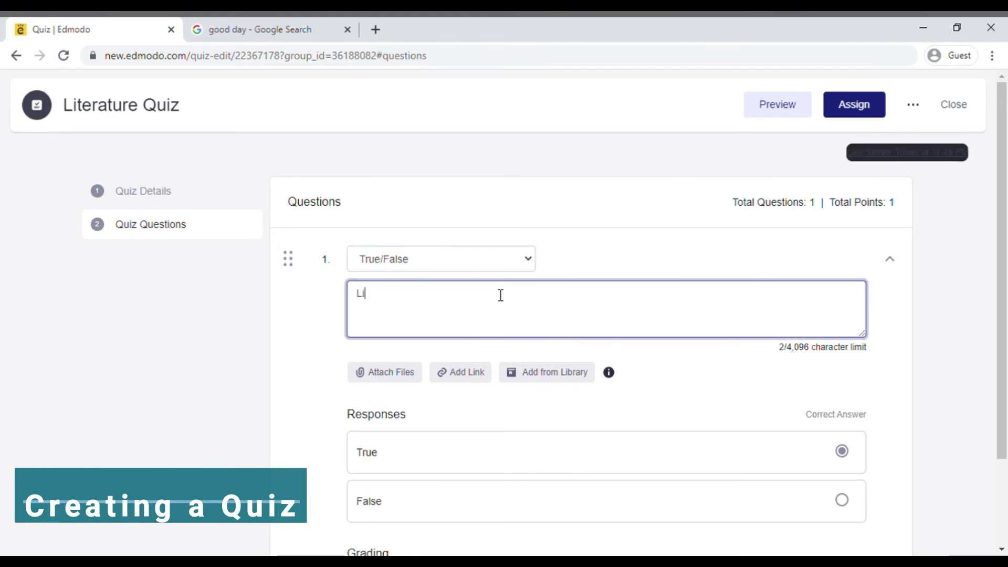
type("terature is only a writtenw")
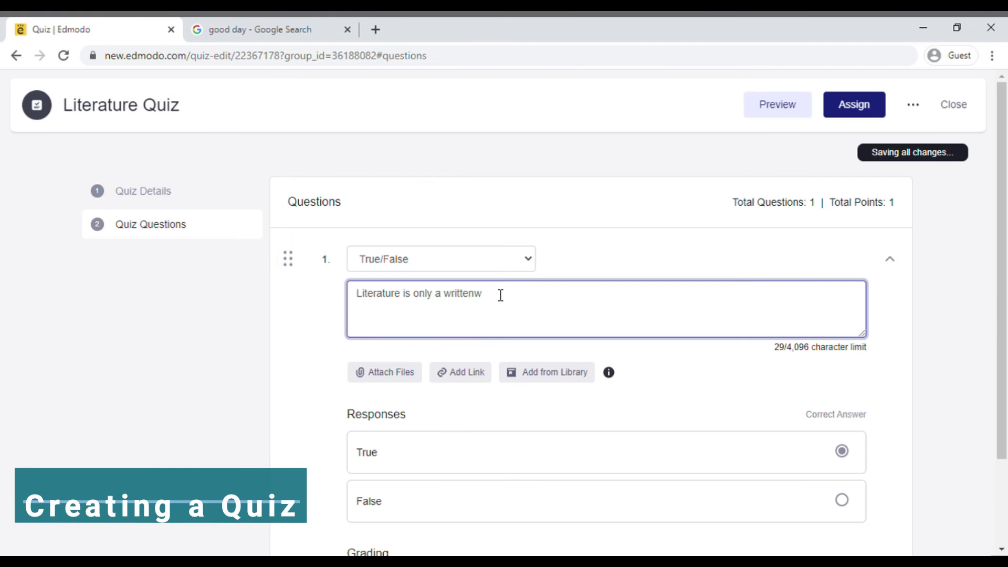
key("BackSpace")
type("work.")
left_click(841, 500)
Give the question 2 grading points and open the quiz's assign settings.
scroll(947, 432, "down", 2)
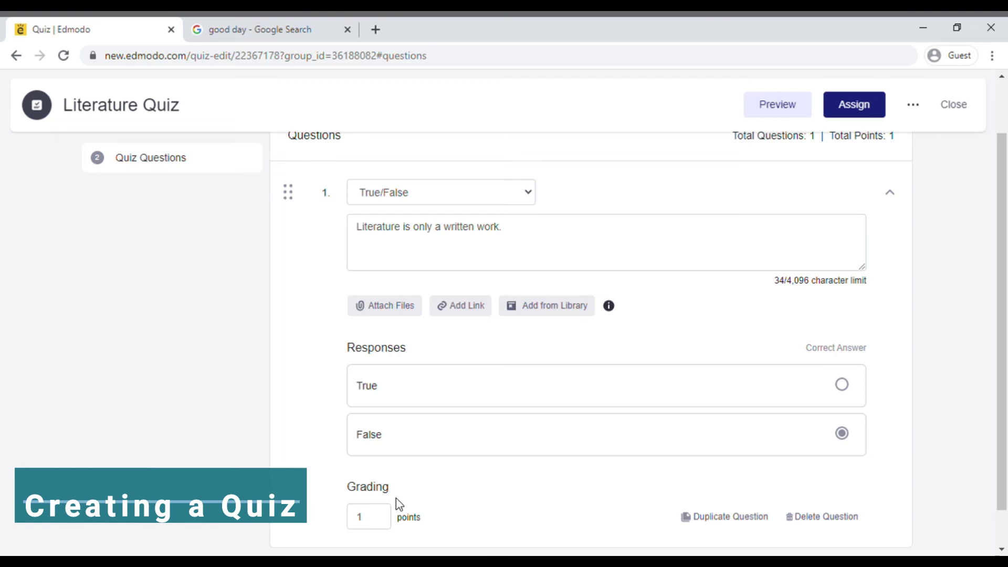
left_click(384, 516)
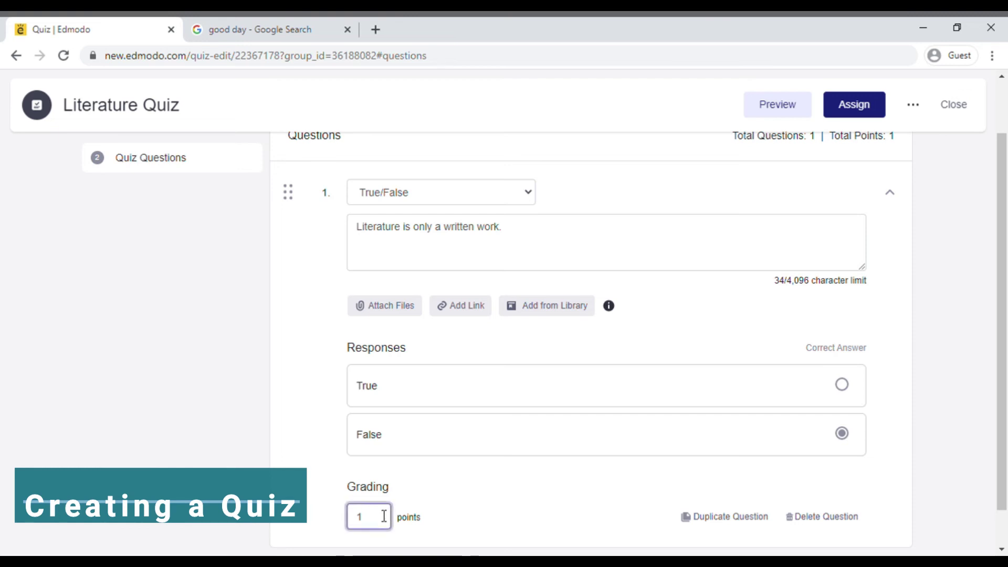
scroll(450, 515, "down", 1)
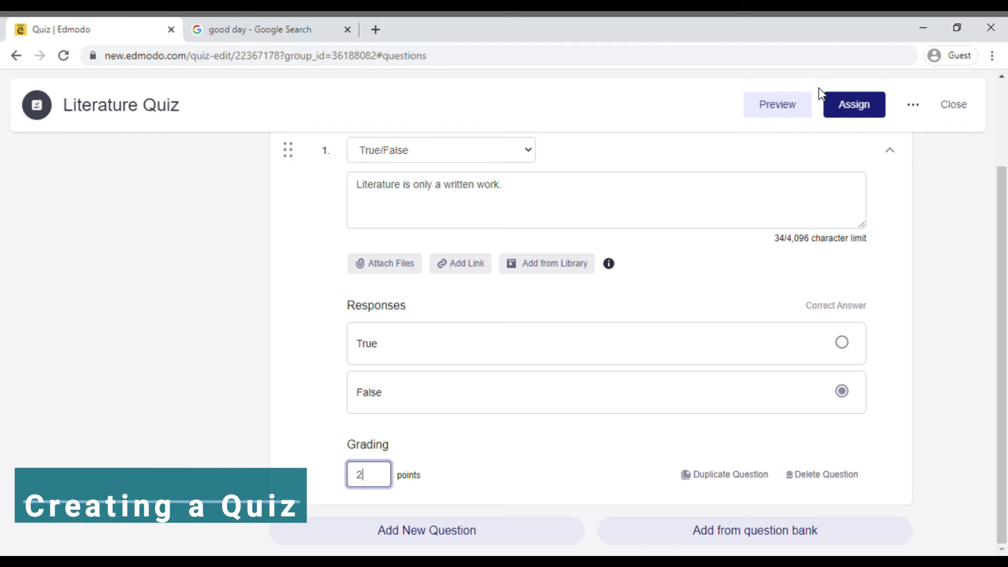
left_click(843, 102)
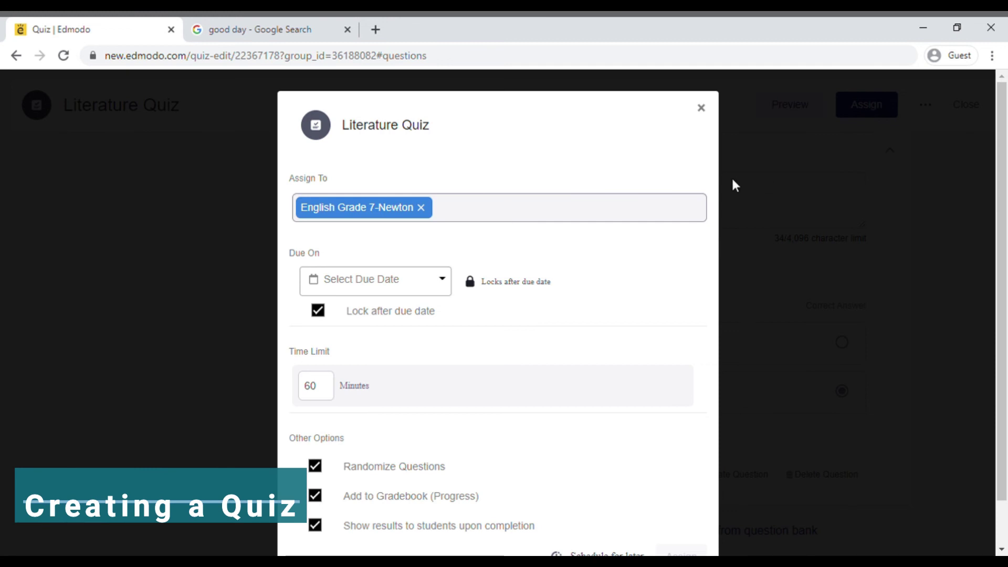
Set the Literature Quiz due date to 09/09/2020 for English Grade 7-Newton.
left_click(602, 216)
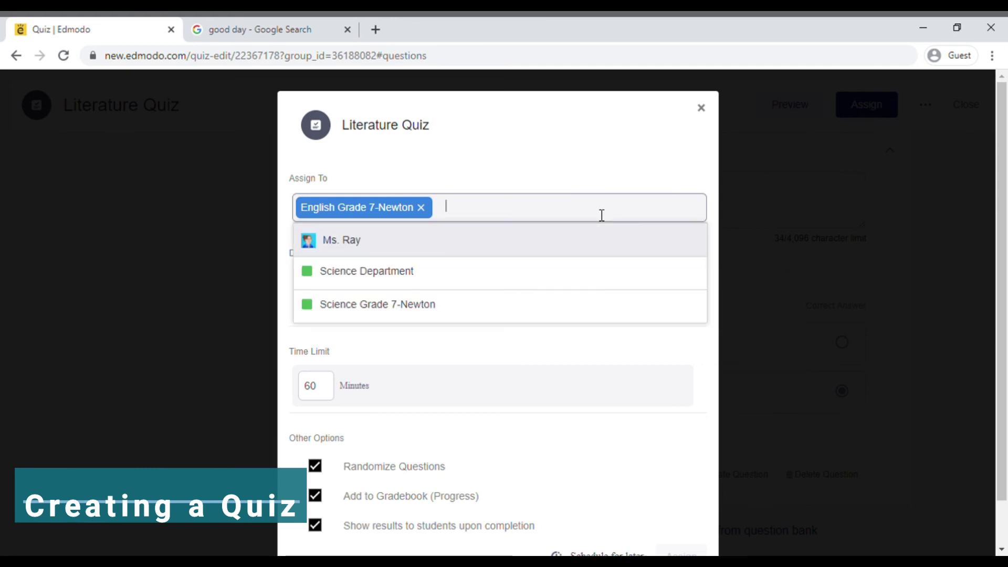
left_click(549, 340)
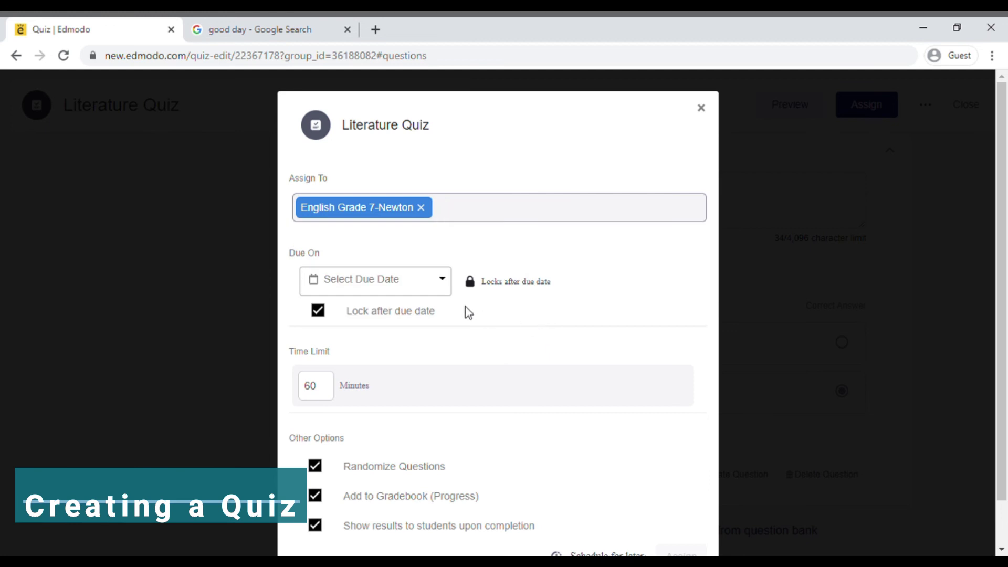
left_click(445, 288)
left_click(438, 418)
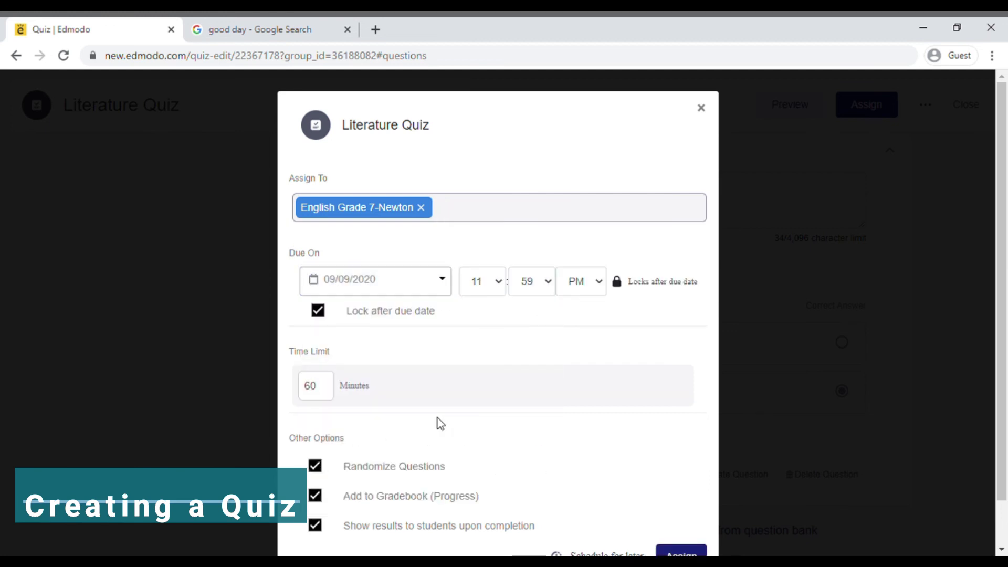
Change the time limit from 60 to 30 minutes, keep randomize on, and assign the quiz.
left_click(316, 391)
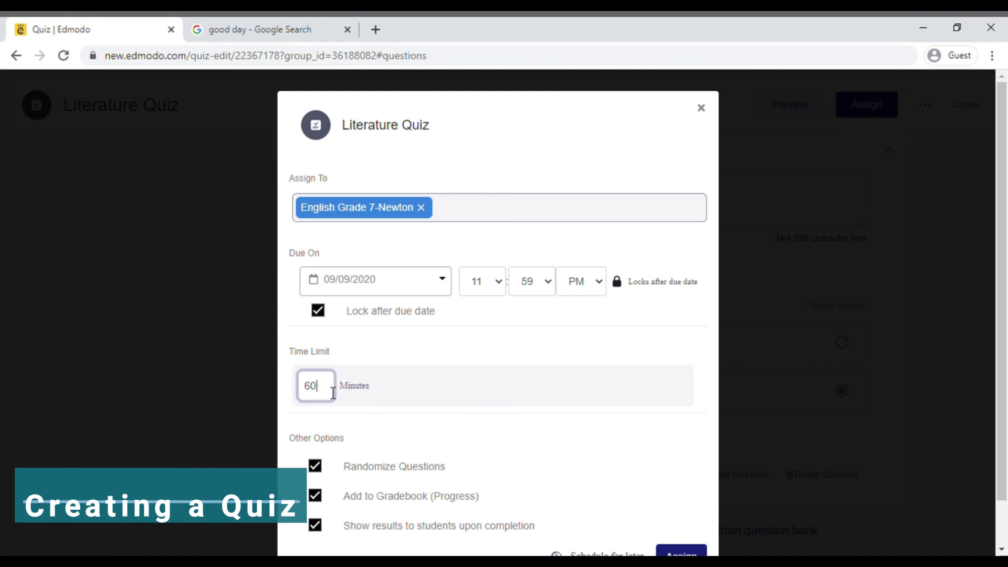
key("BackSpace")
key("BackSpace")
type("30")
left_click_drag(1005, 143, 1005, 186)
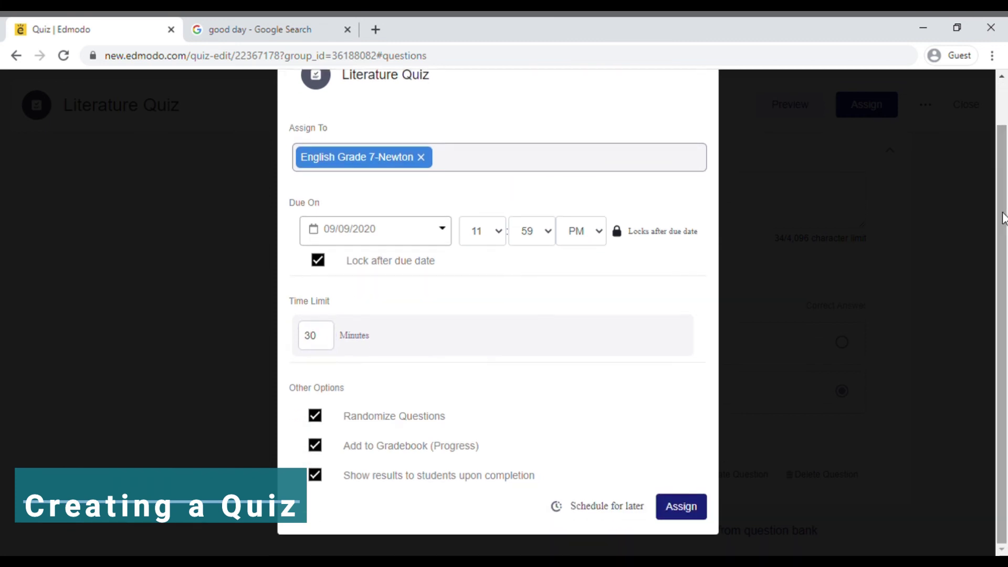
left_click(317, 420)
left_click(318, 420)
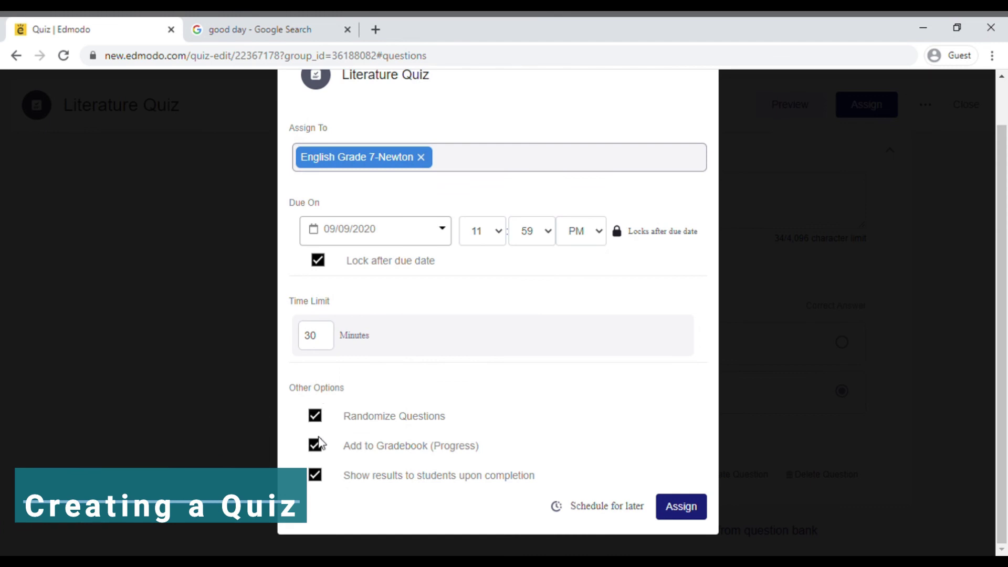
left_click(316, 475)
left_click(315, 475)
left_click(680, 510)
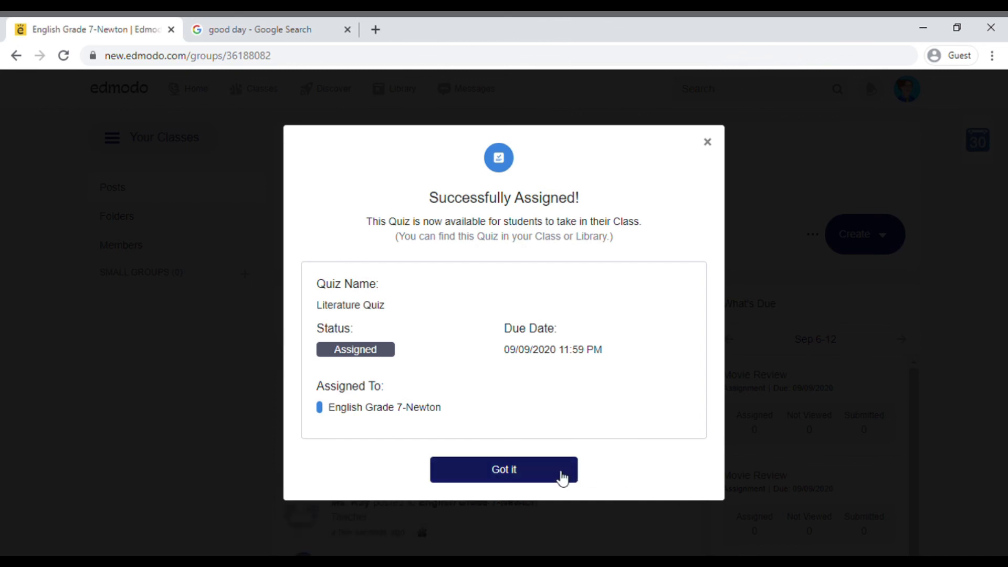
Dismiss the quiz confirmation and scroll down through the Home feed.
left_click(562, 476)
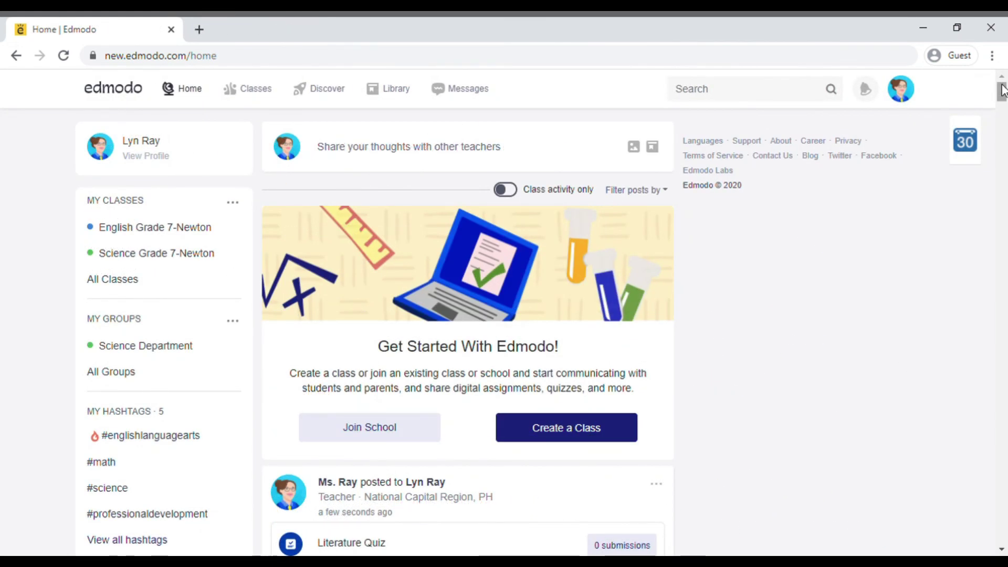
left_click_drag(1003, 90, 1003, 500)
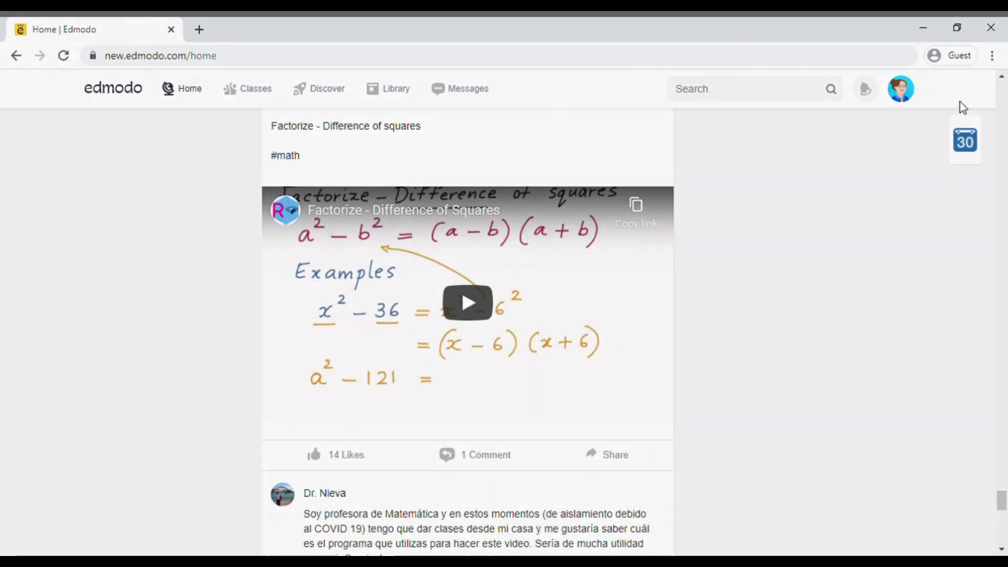